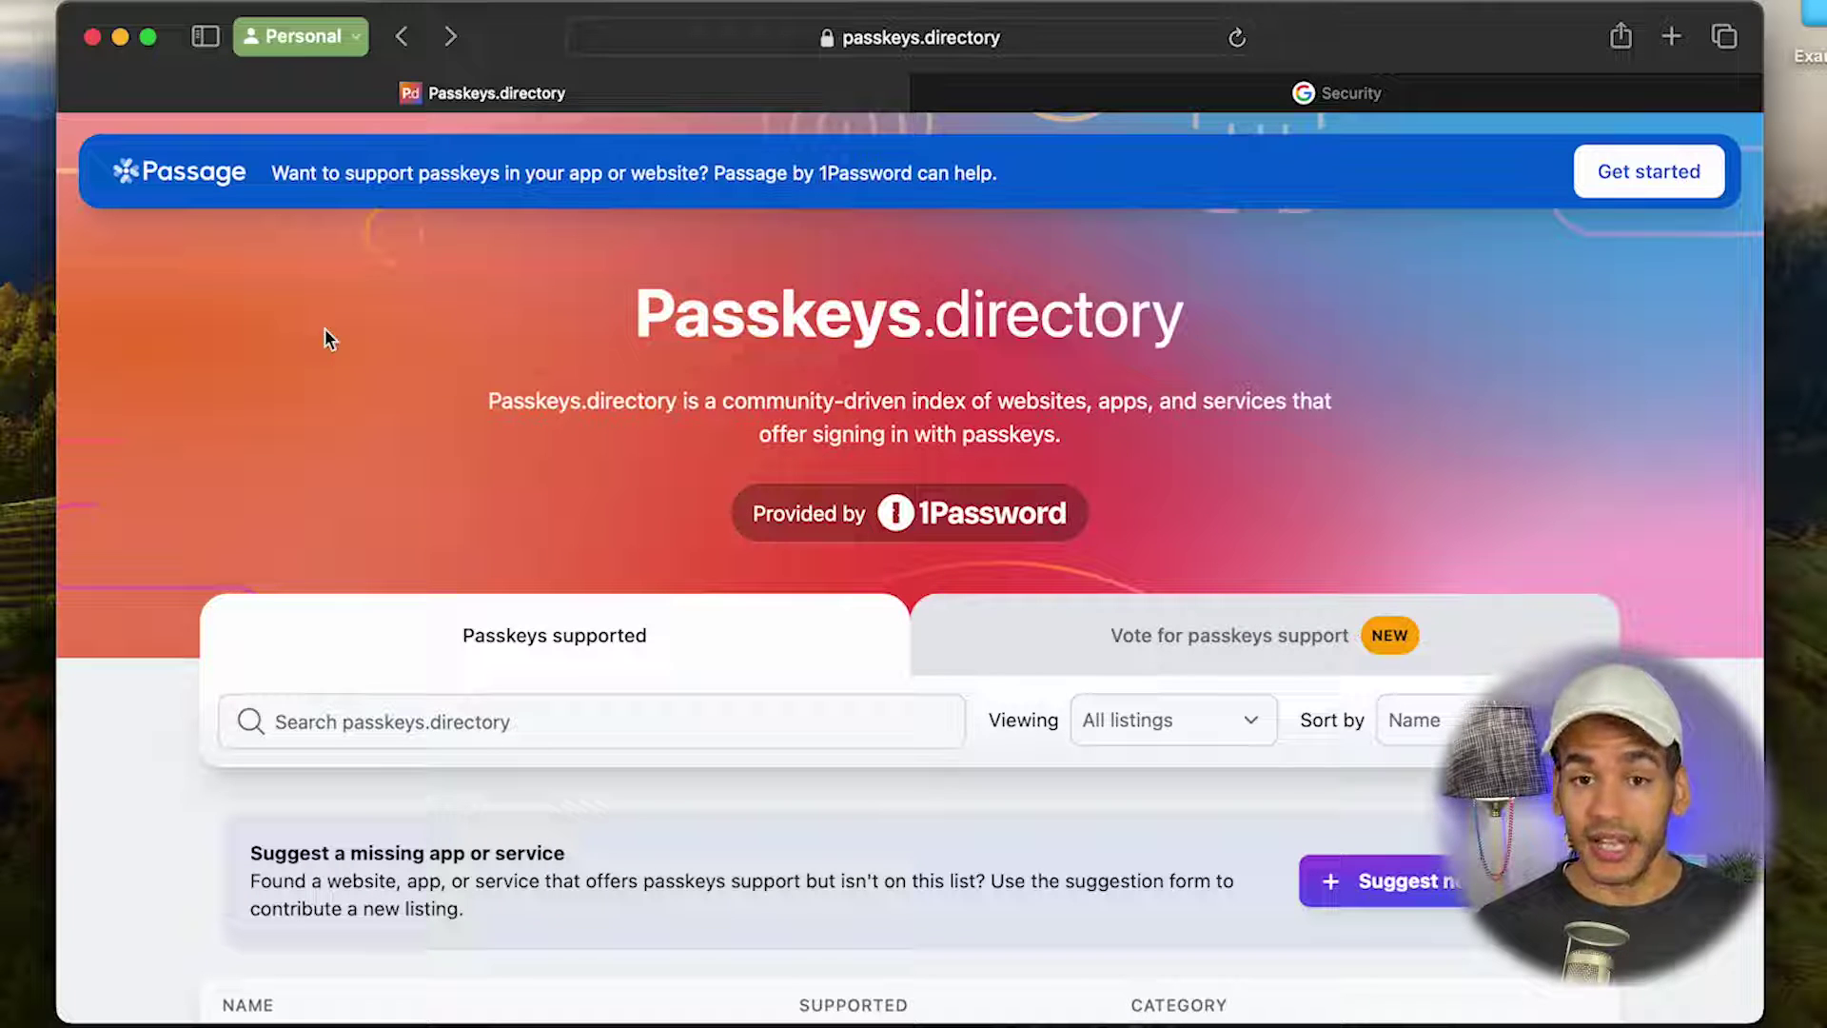
# Step: Find Google in Passkeys.directory and open its details down to the g.co/passkeys setup section
pyautogui.scroll(-5, 325, 329)
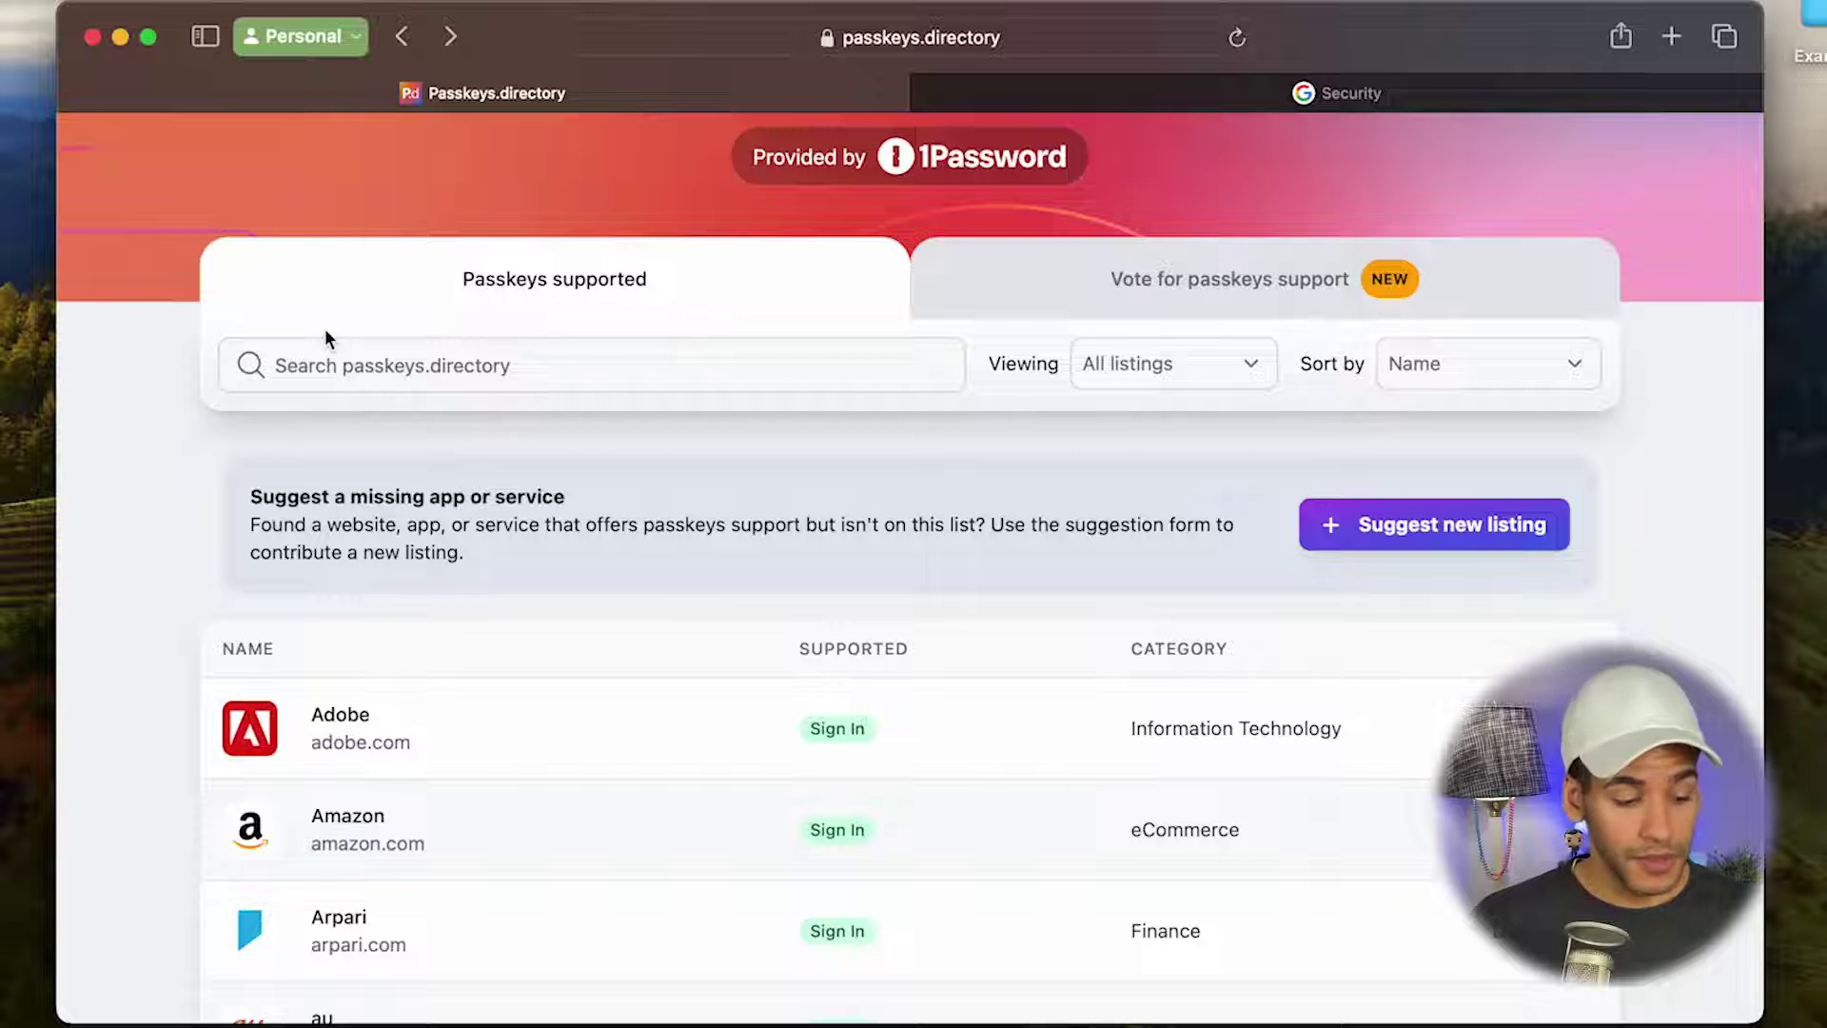
pyautogui.scroll(-10, 325, 332)
pyautogui.scroll(-5, 325, 333)
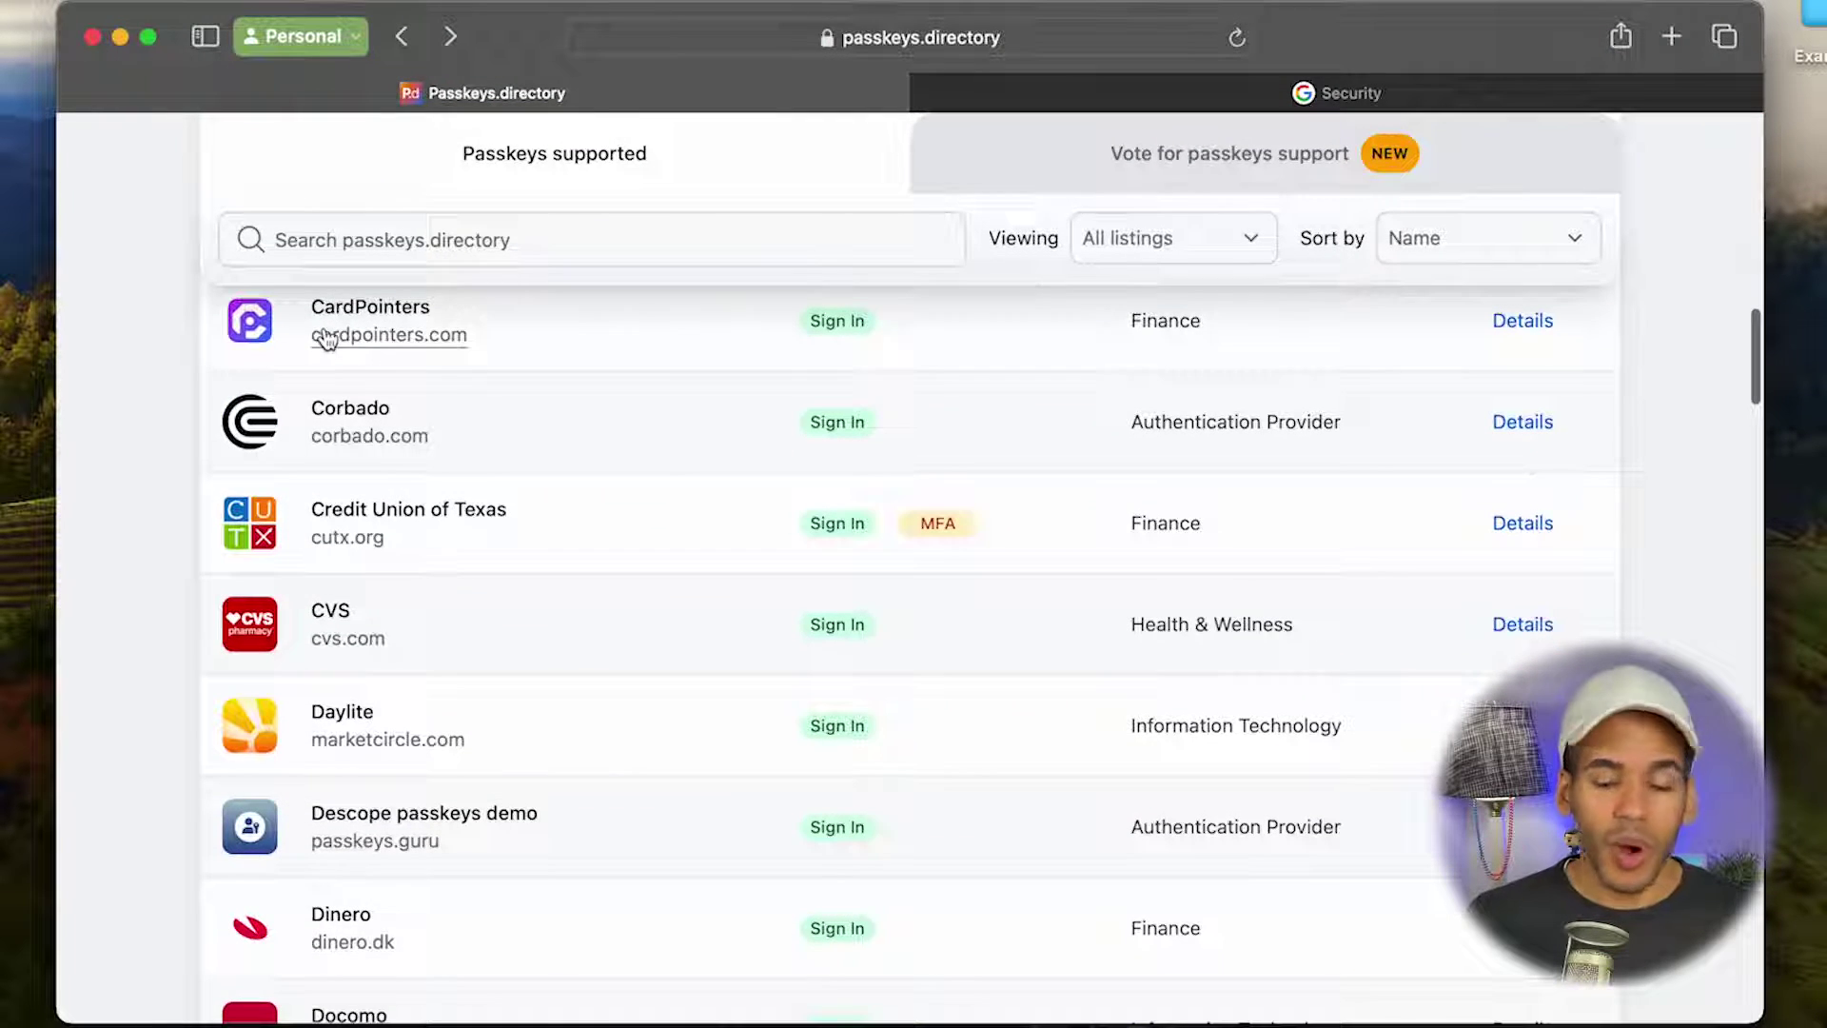
pyautogui.scroll(-3, 326, 337)
pyautogui.scroll(-9, 324, 328)
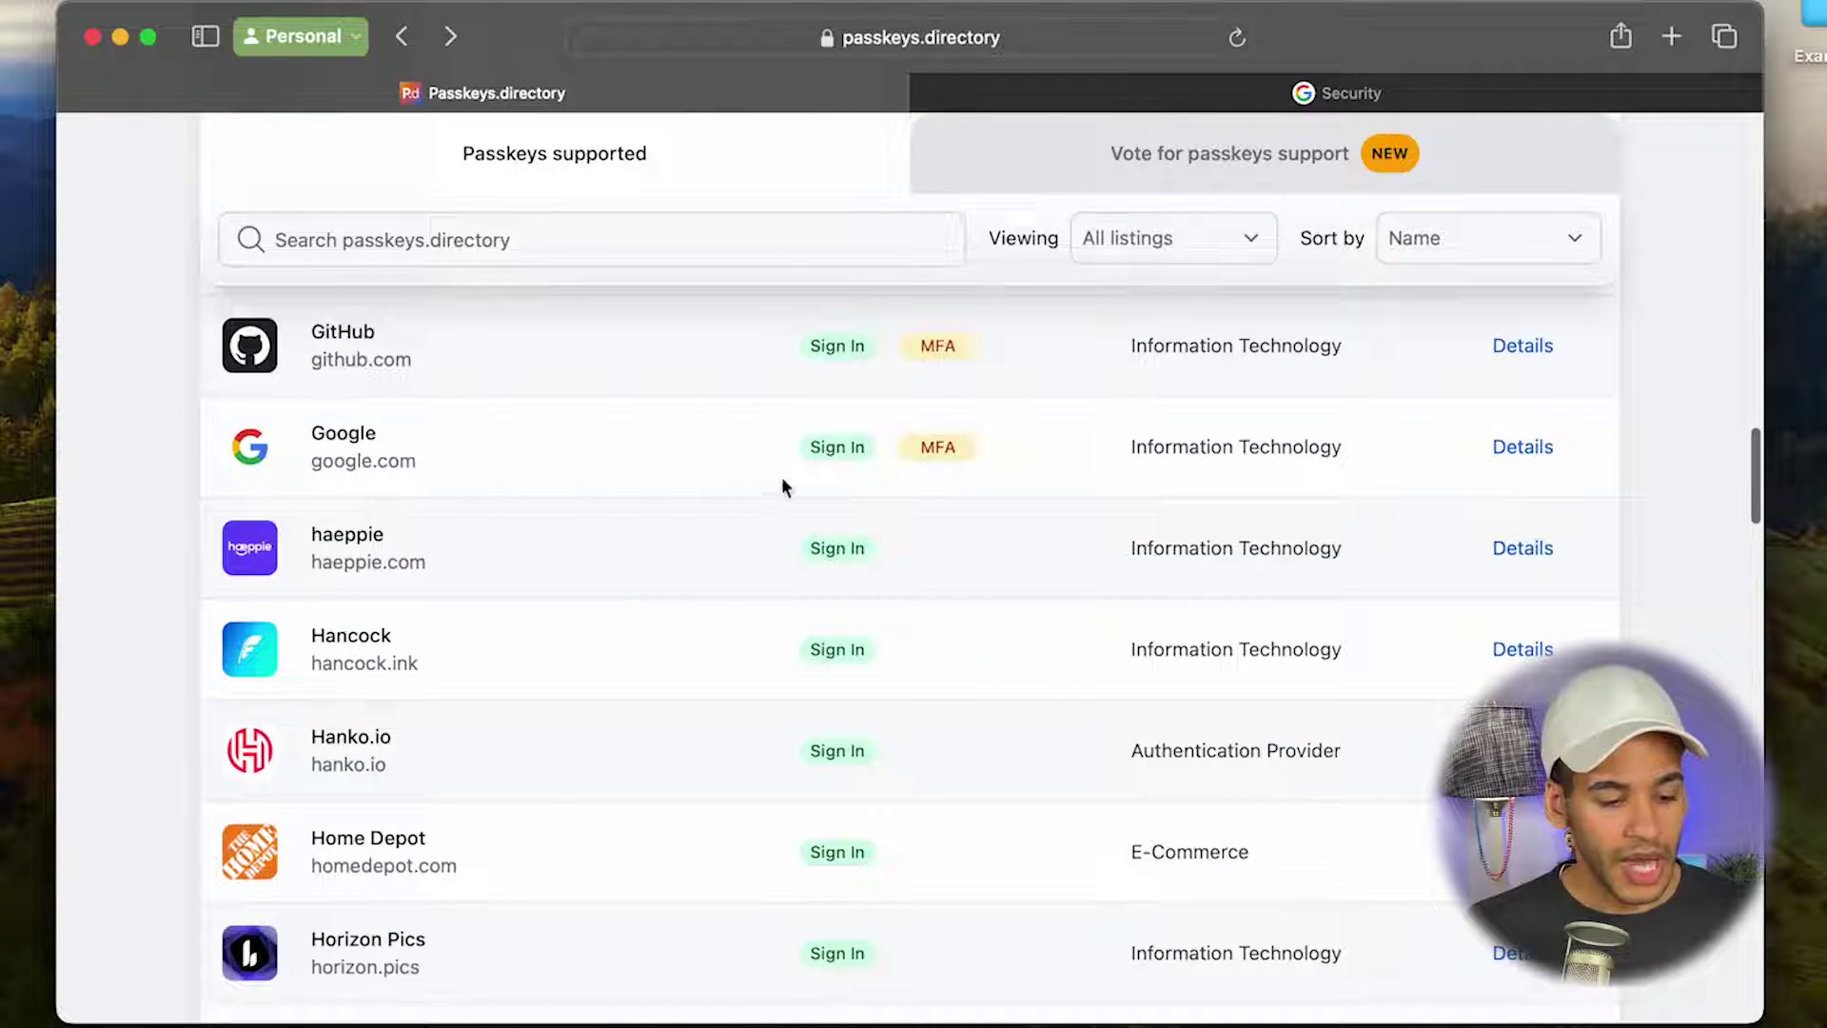
pyautogui.click(1519, 448)
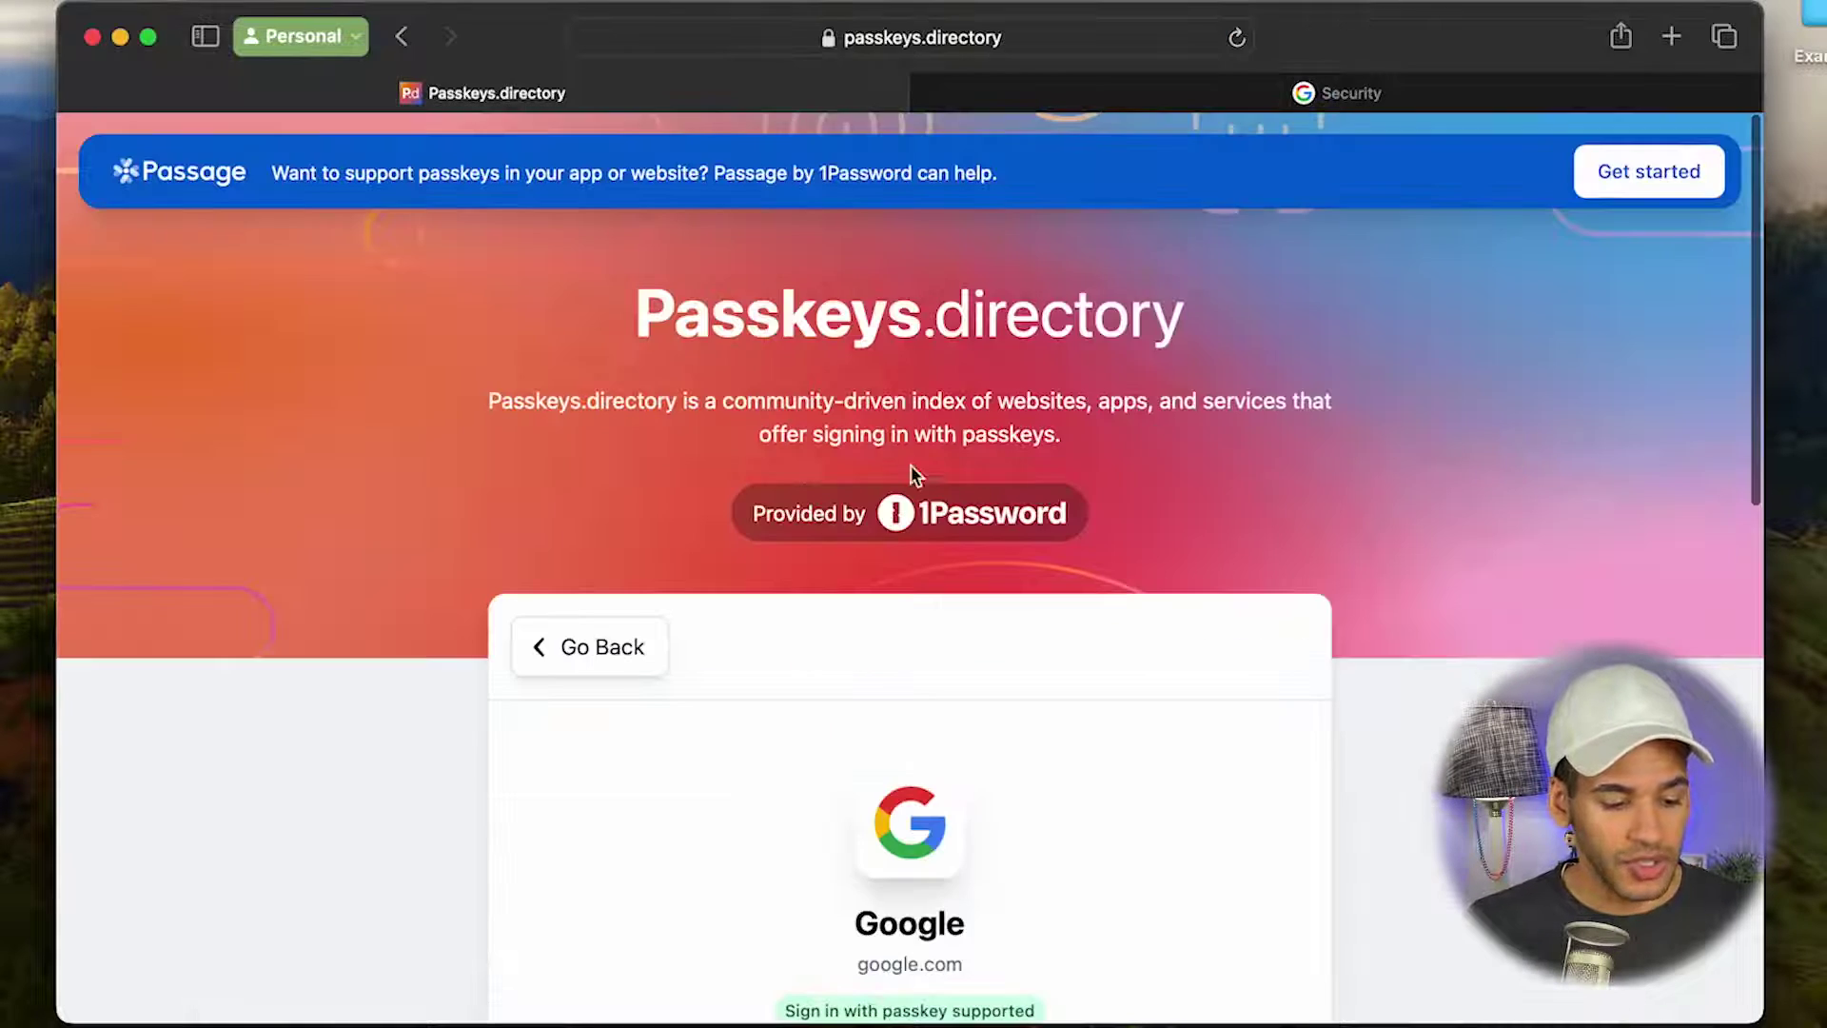
pyautogui.scroll(-7, 911, 465)
pyautogui.scroll(-1, 910, 467)
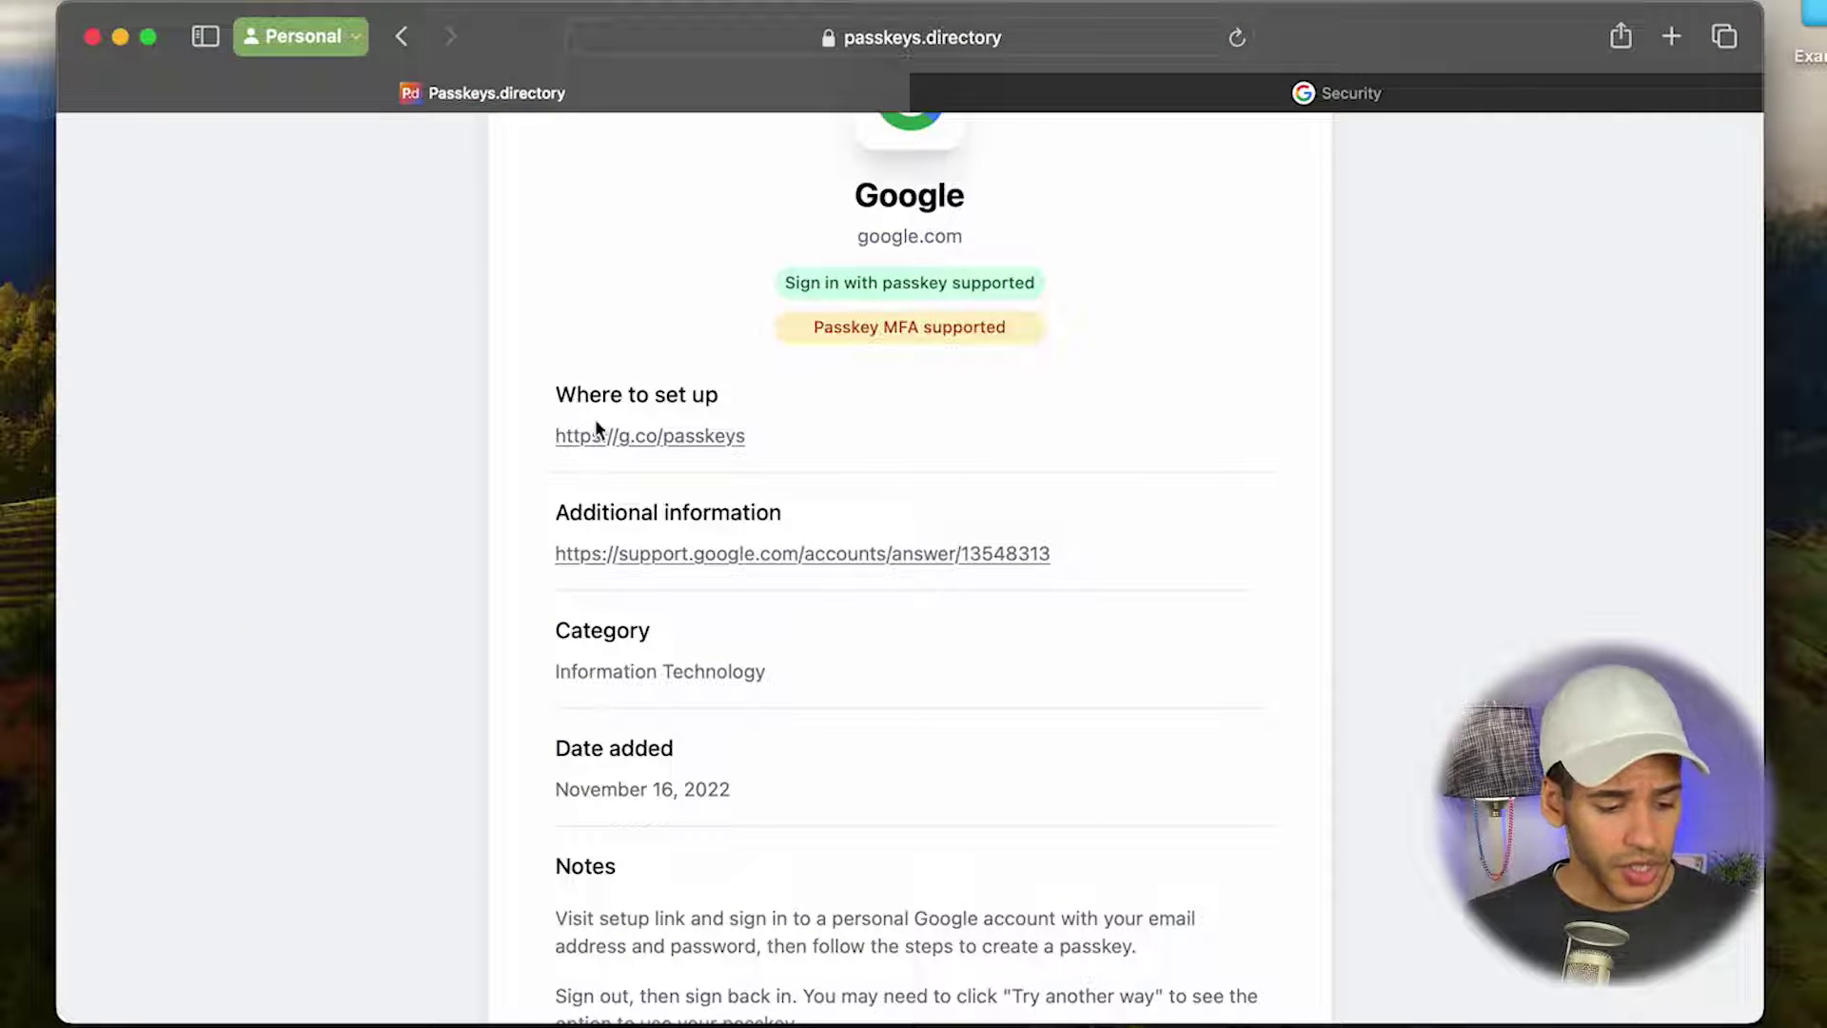
# Step: Copy the g.co/passkeys link, load it in the Security tab, and check the signed-in account
pyautogui.rightClick(637, 445)
pyautogui.click(669, 703)
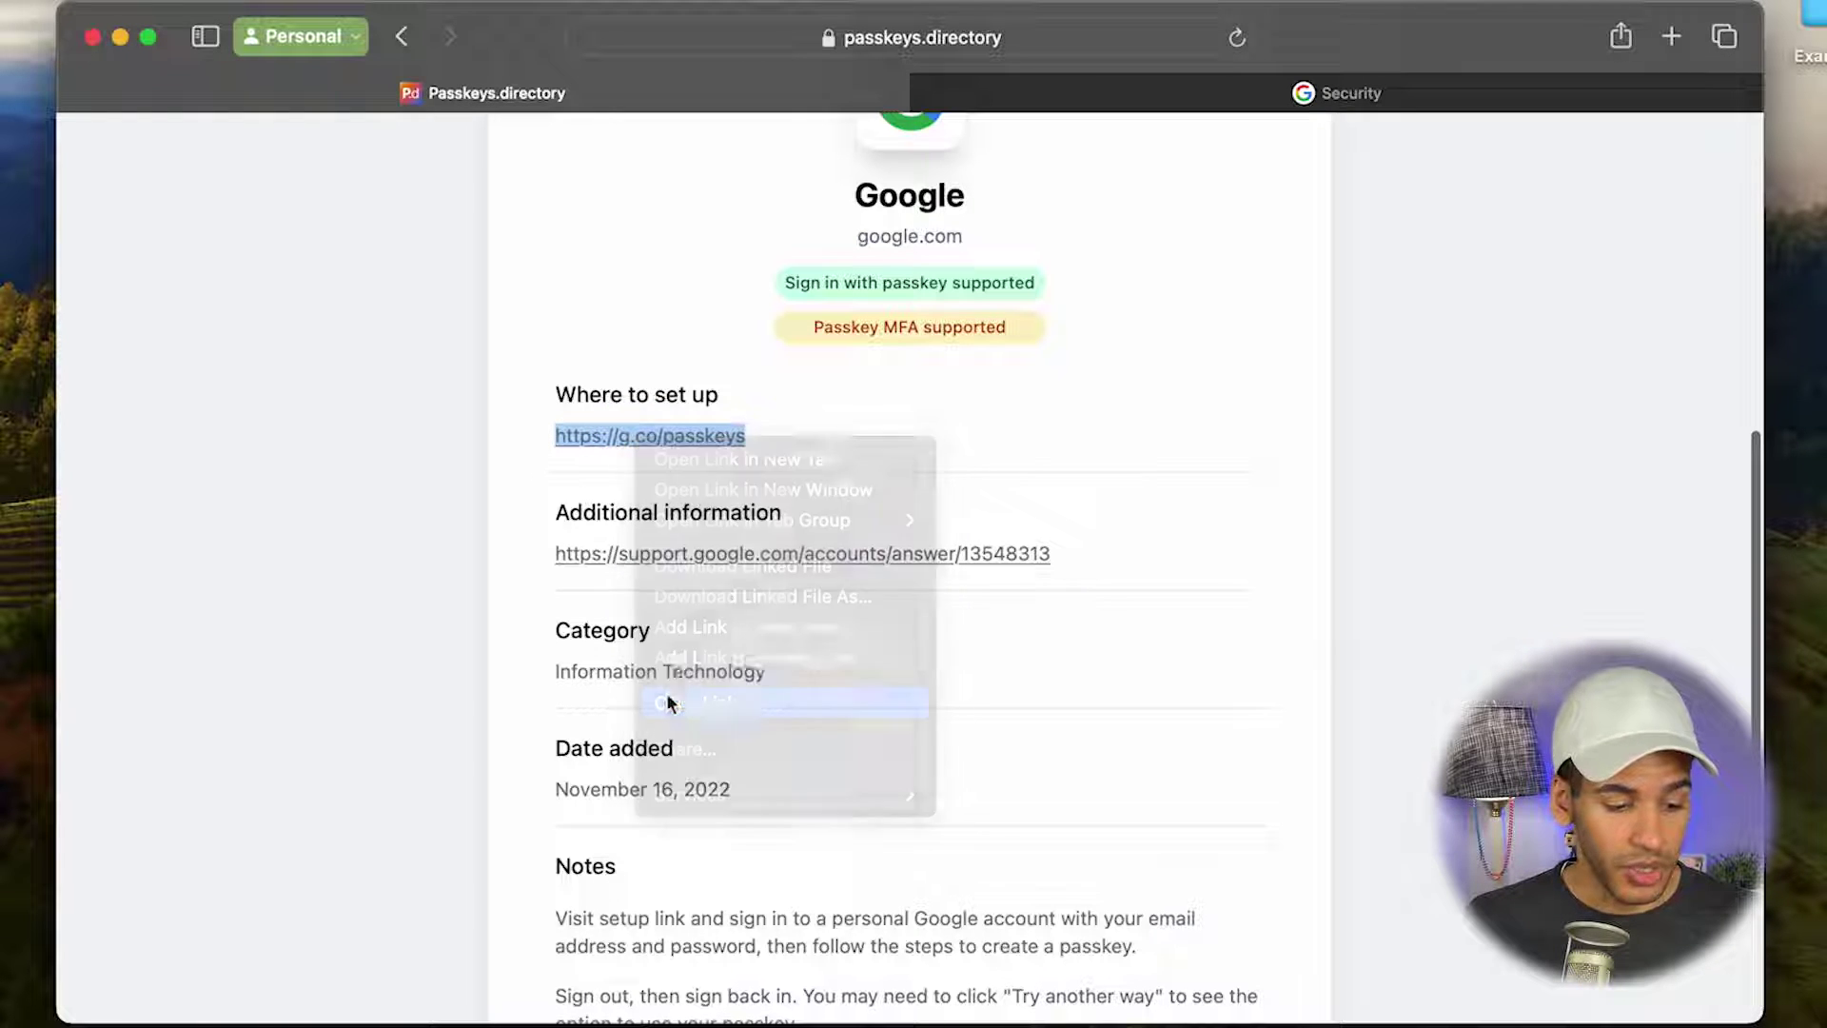
pyautogui.click(1036, 78)
pyautogui.click(1039, 40)
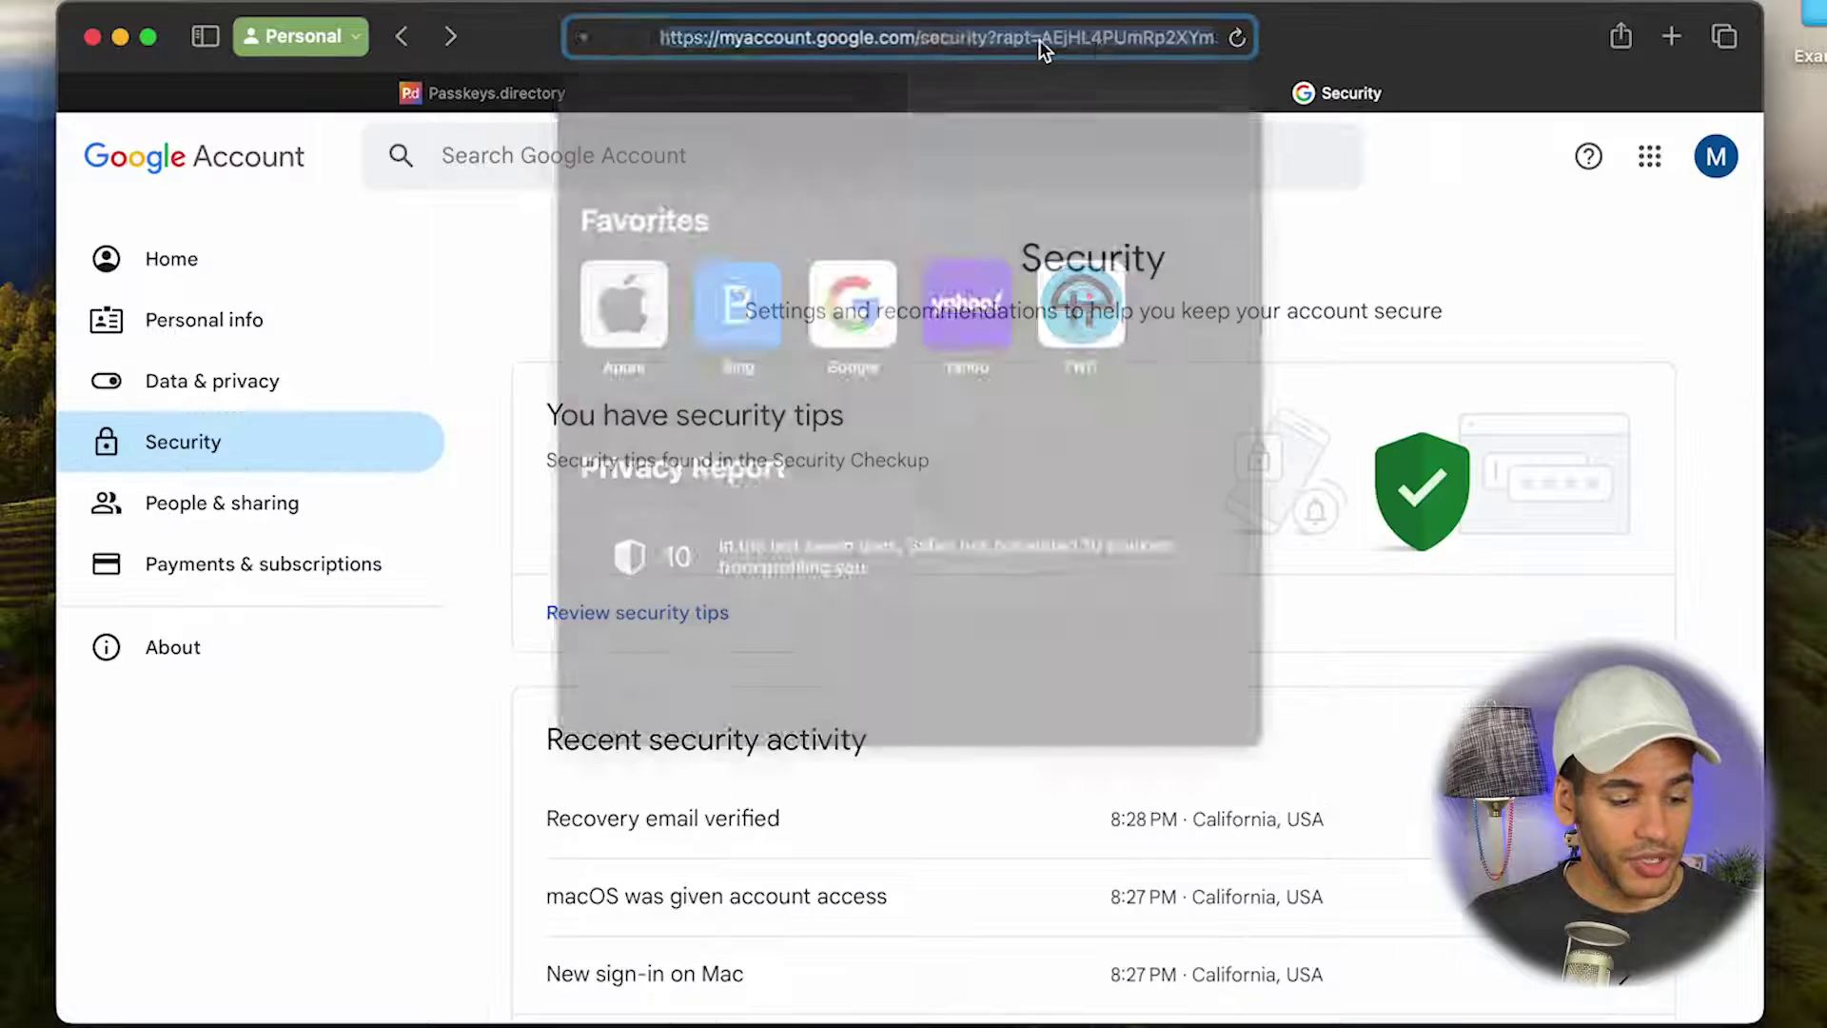
pyautogui.press('super+v')
pyautogui.press('Return')
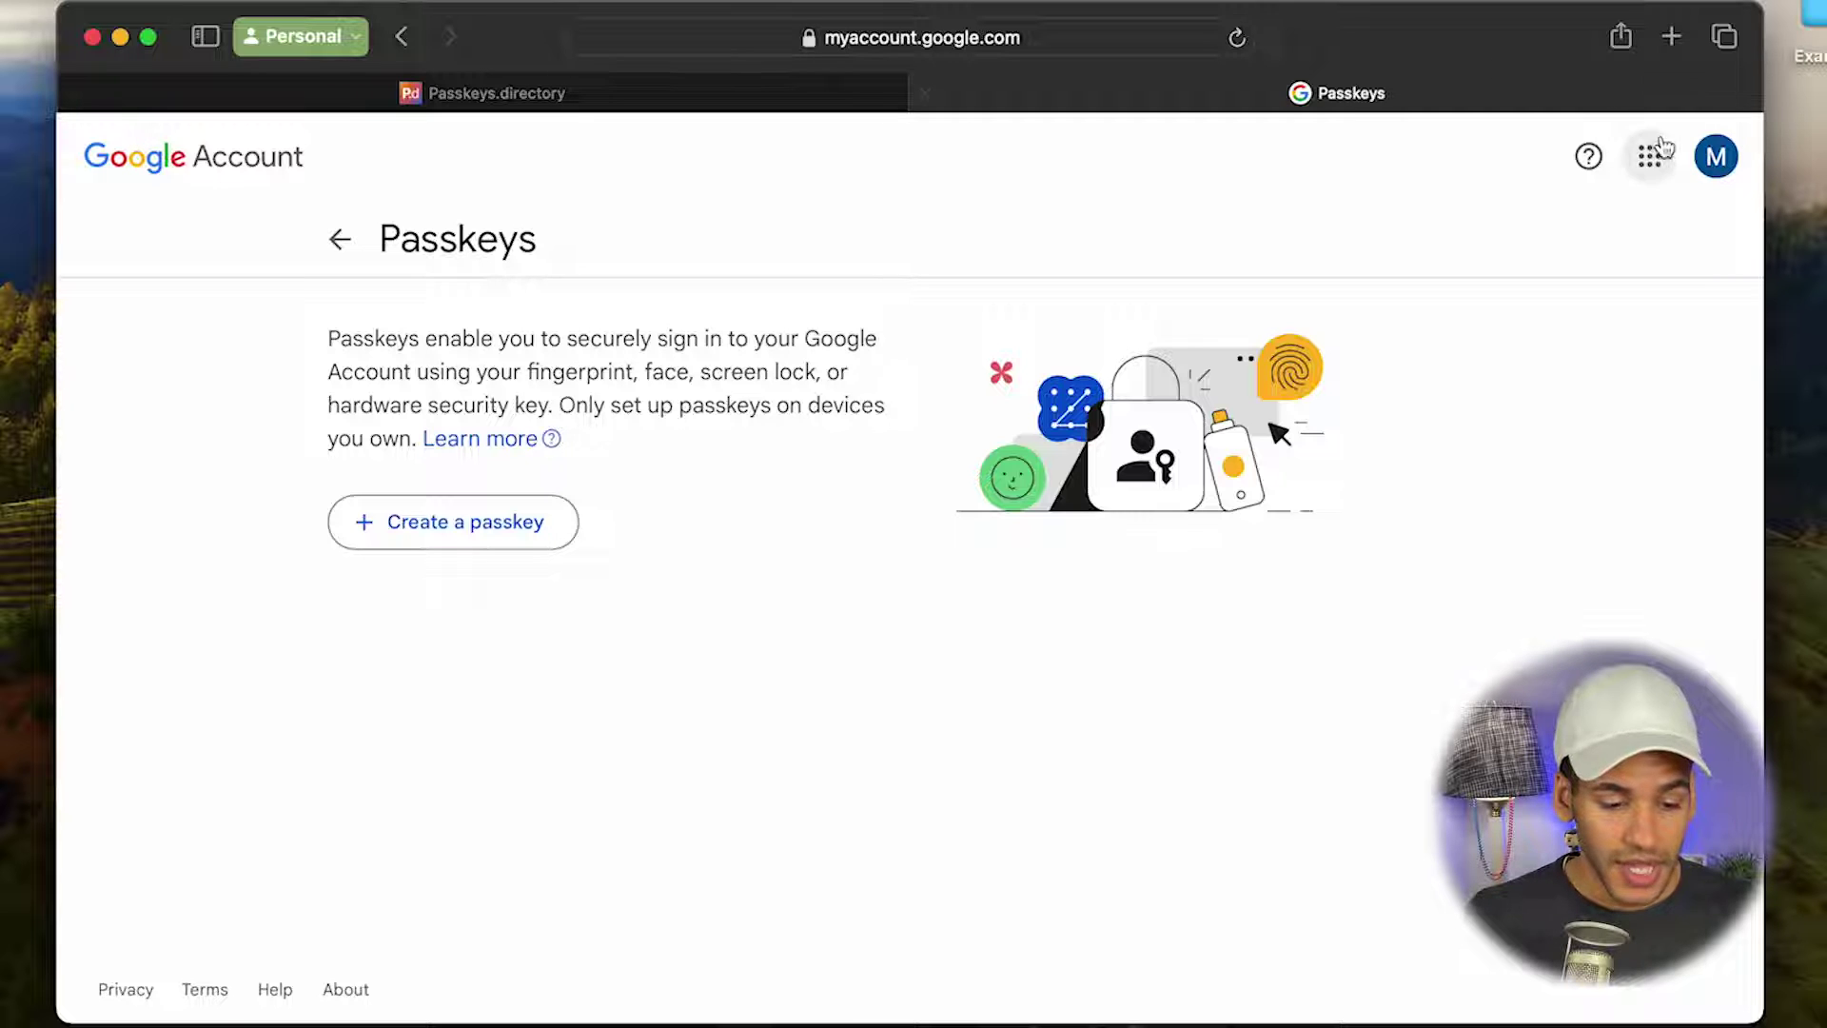
pyautogui.click(1712, 160)
pyautogui.click(1370, 155)
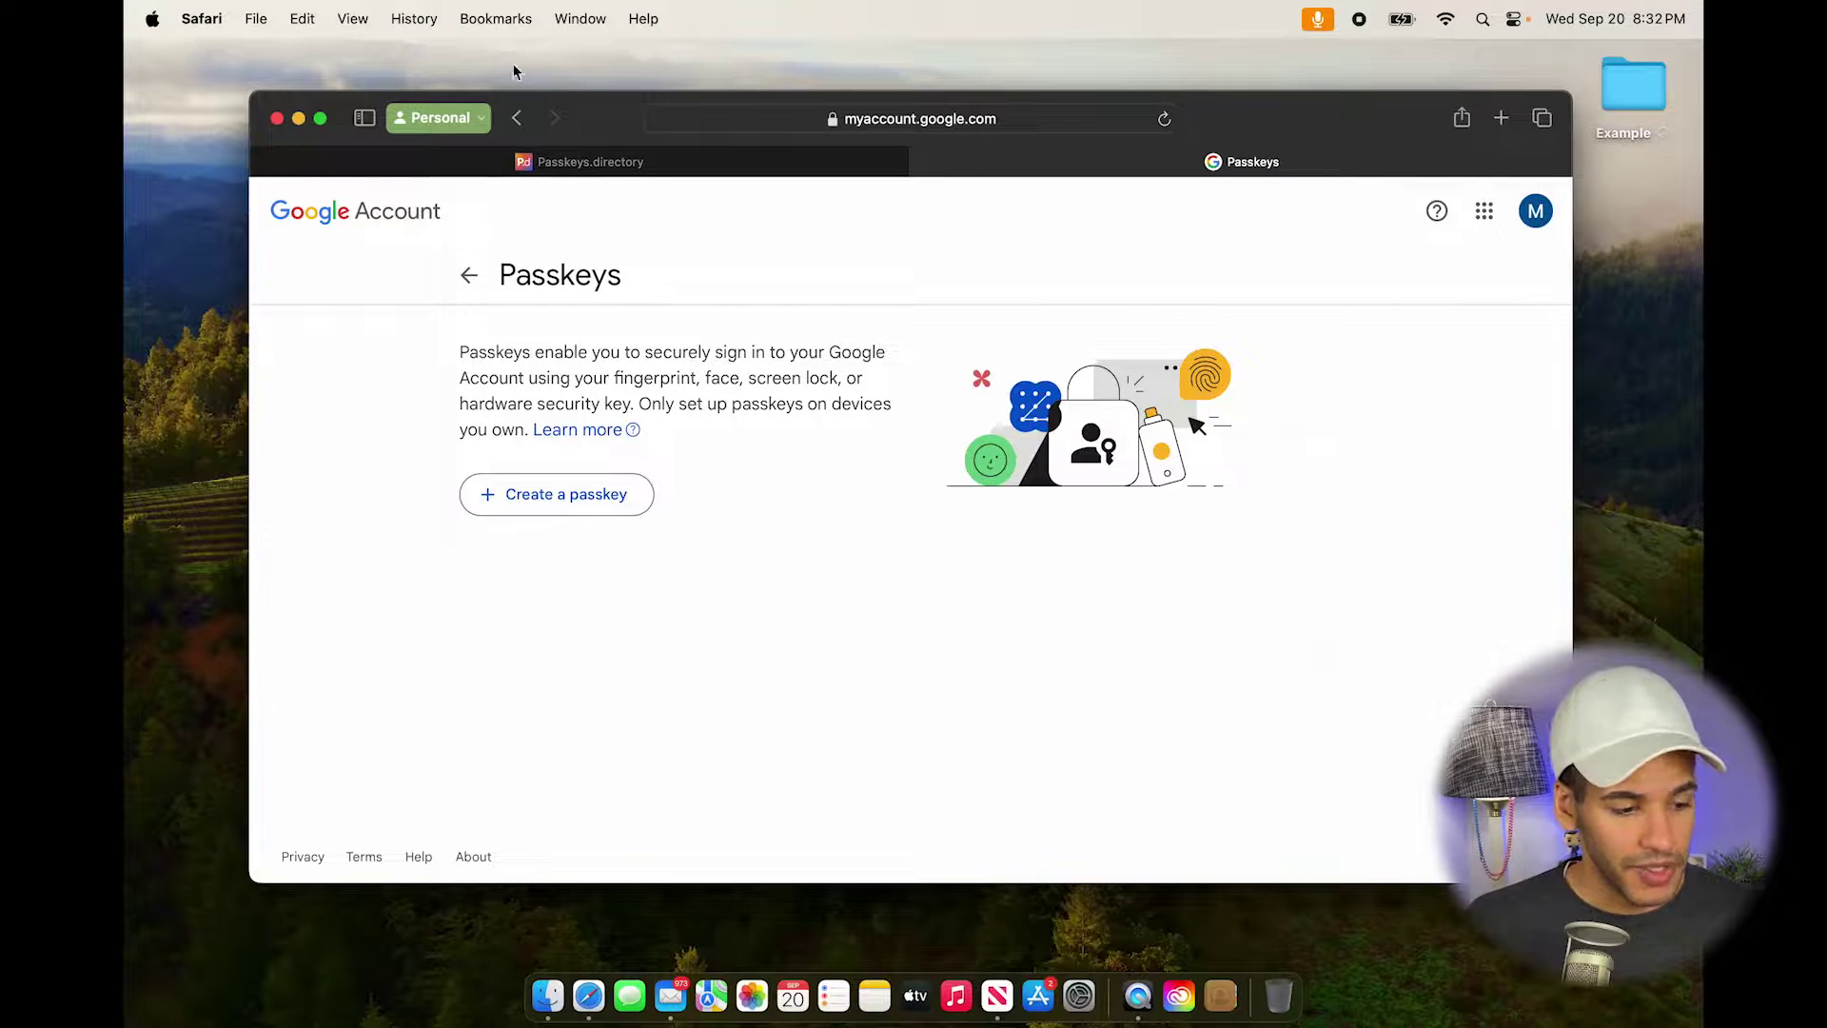
# Step: Check that AutoFill Passwords and Passkeys and iCloud Keychain are on in Safari's Password Options
pyautogui.click(195, 20)
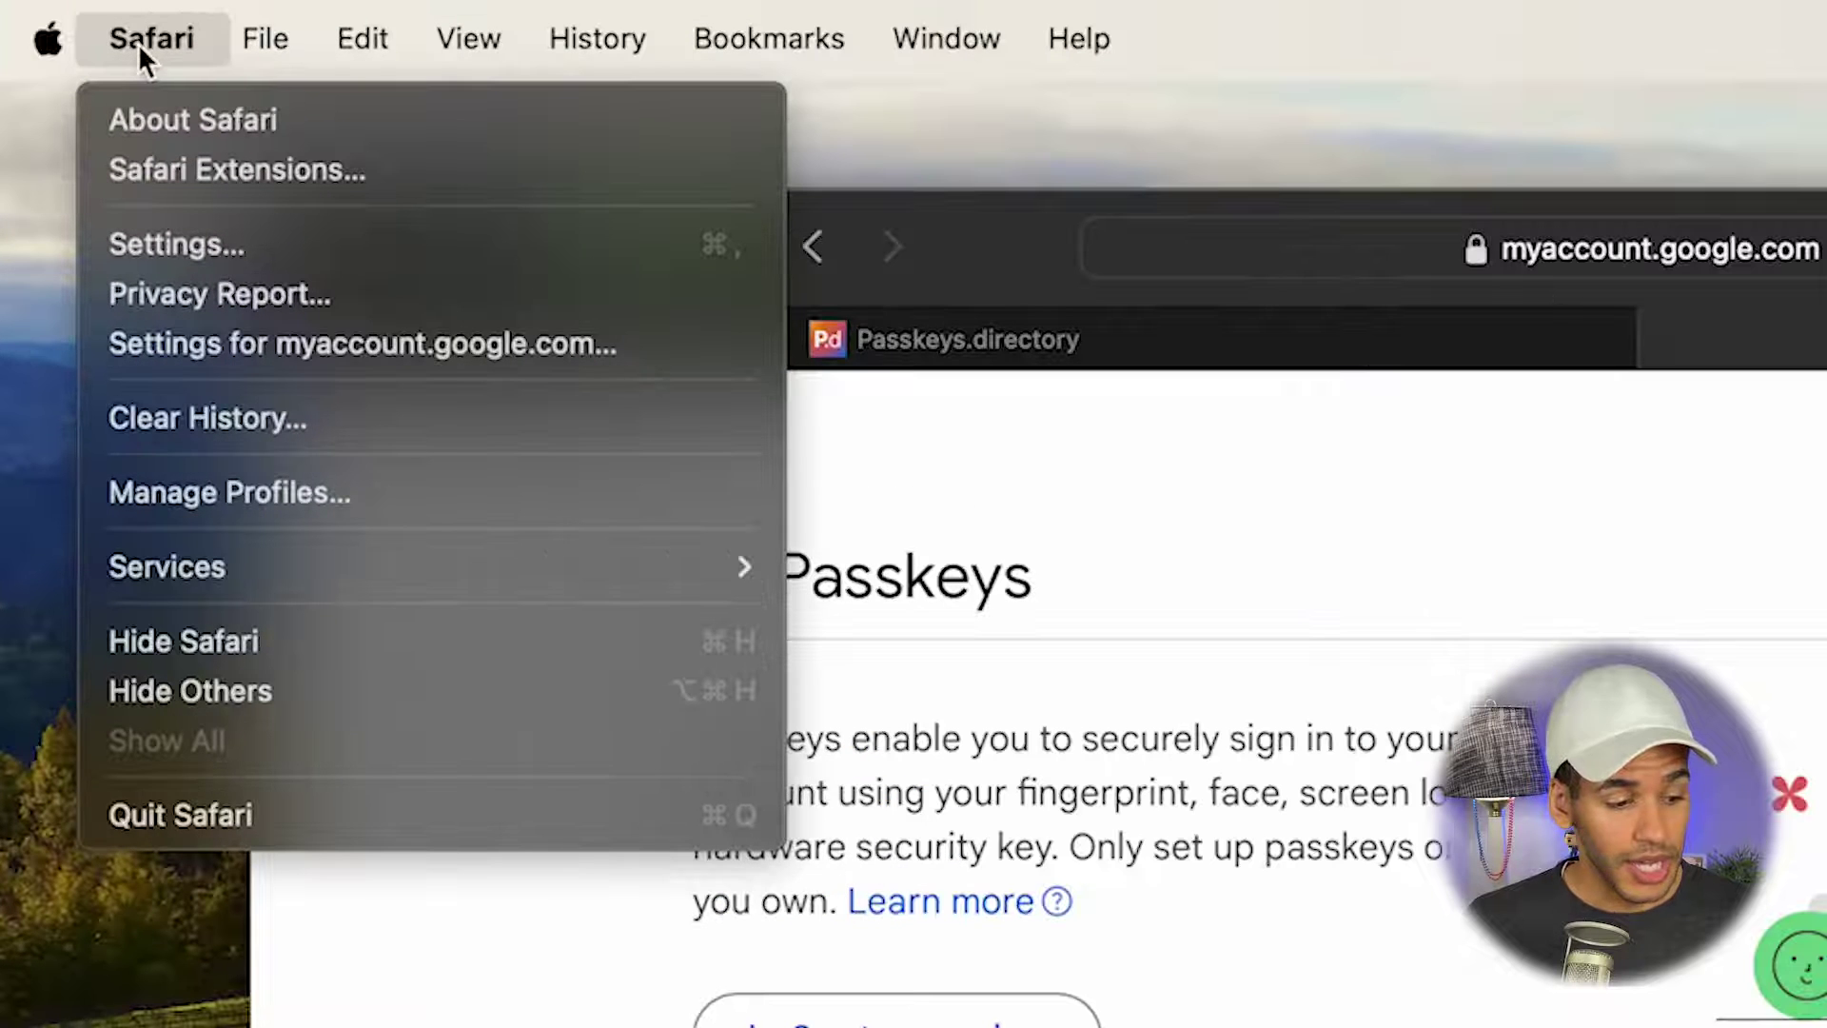
pyautogui.click(185, 247)
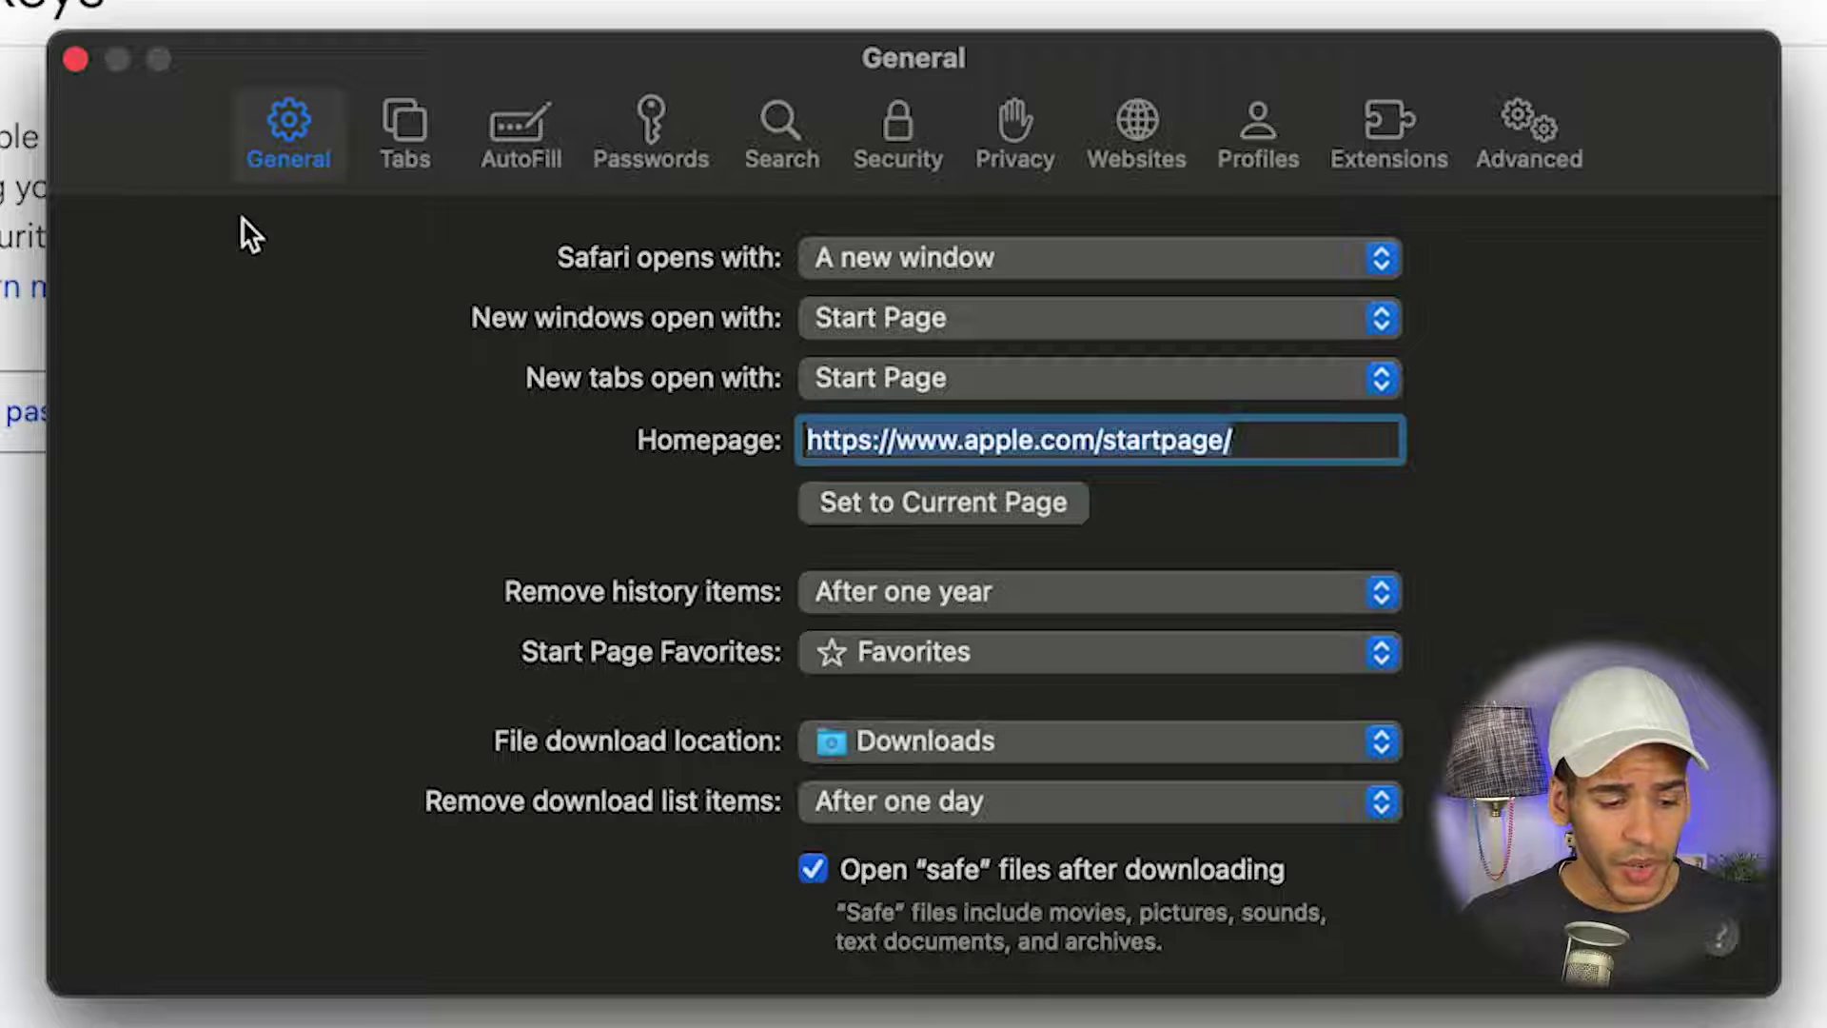
pyautogui.click(511, 145)
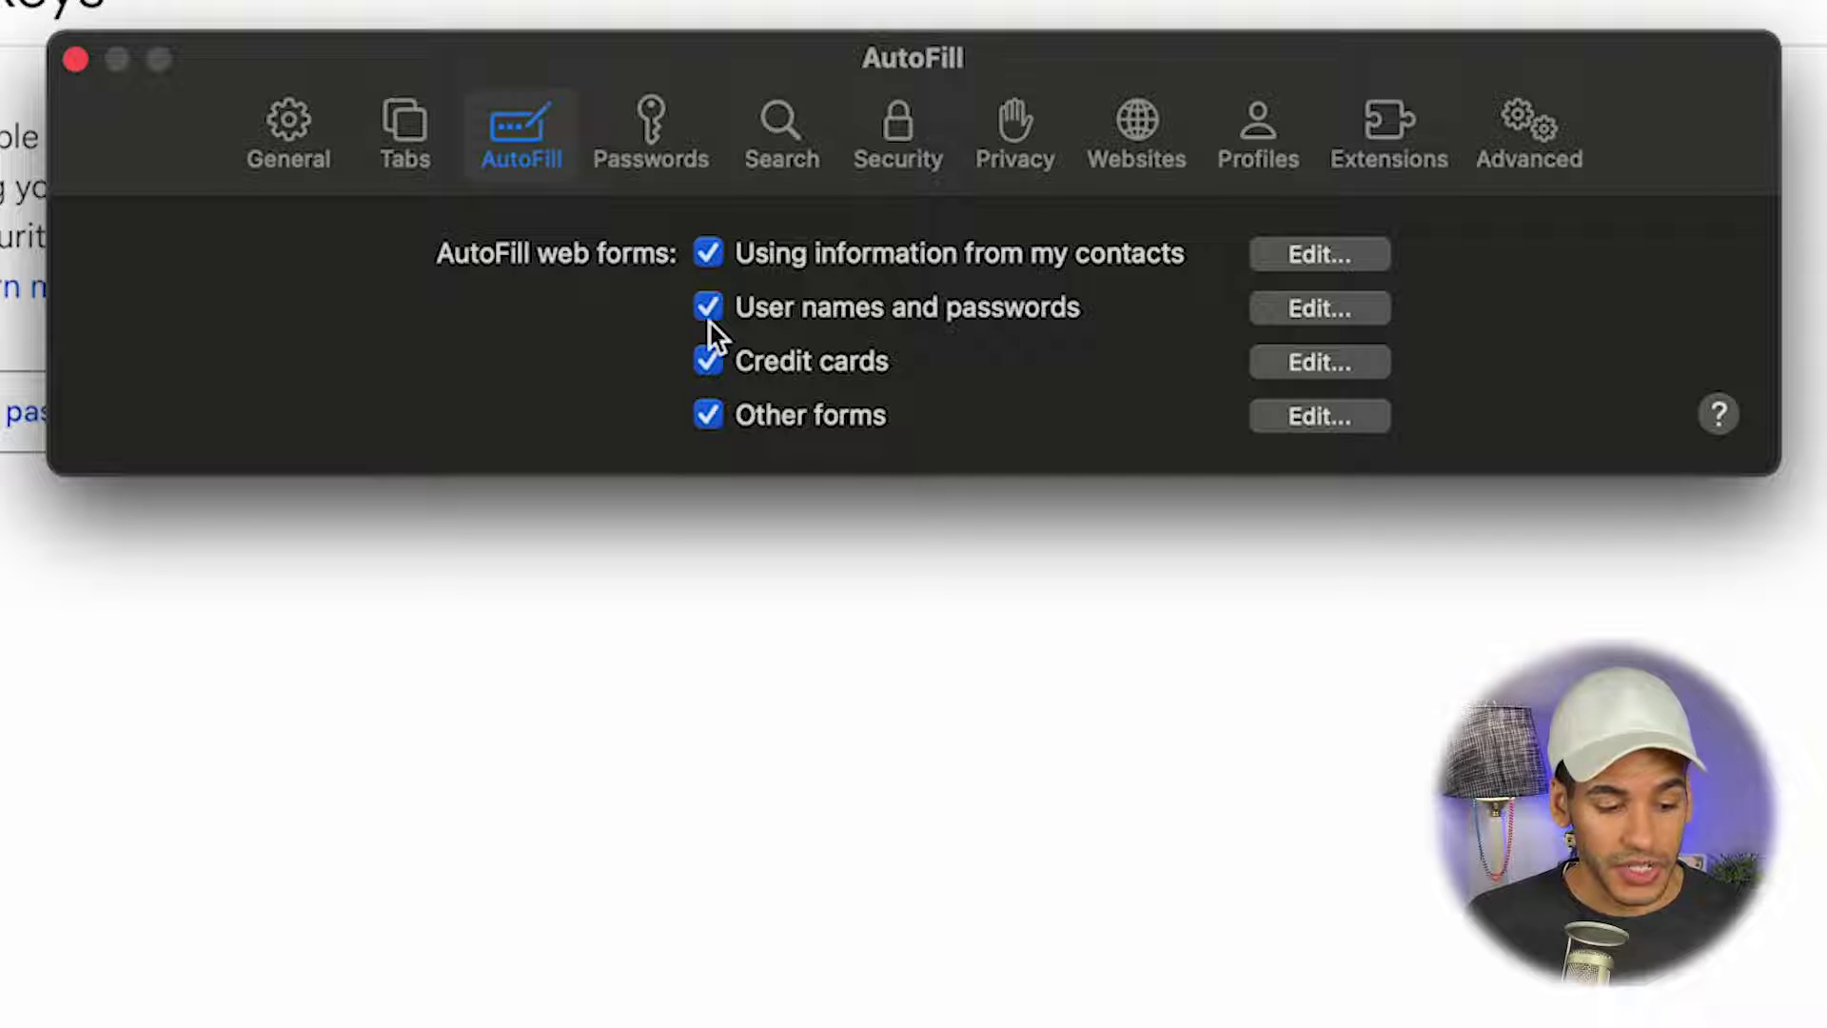
pyautogui.click(670, 139)
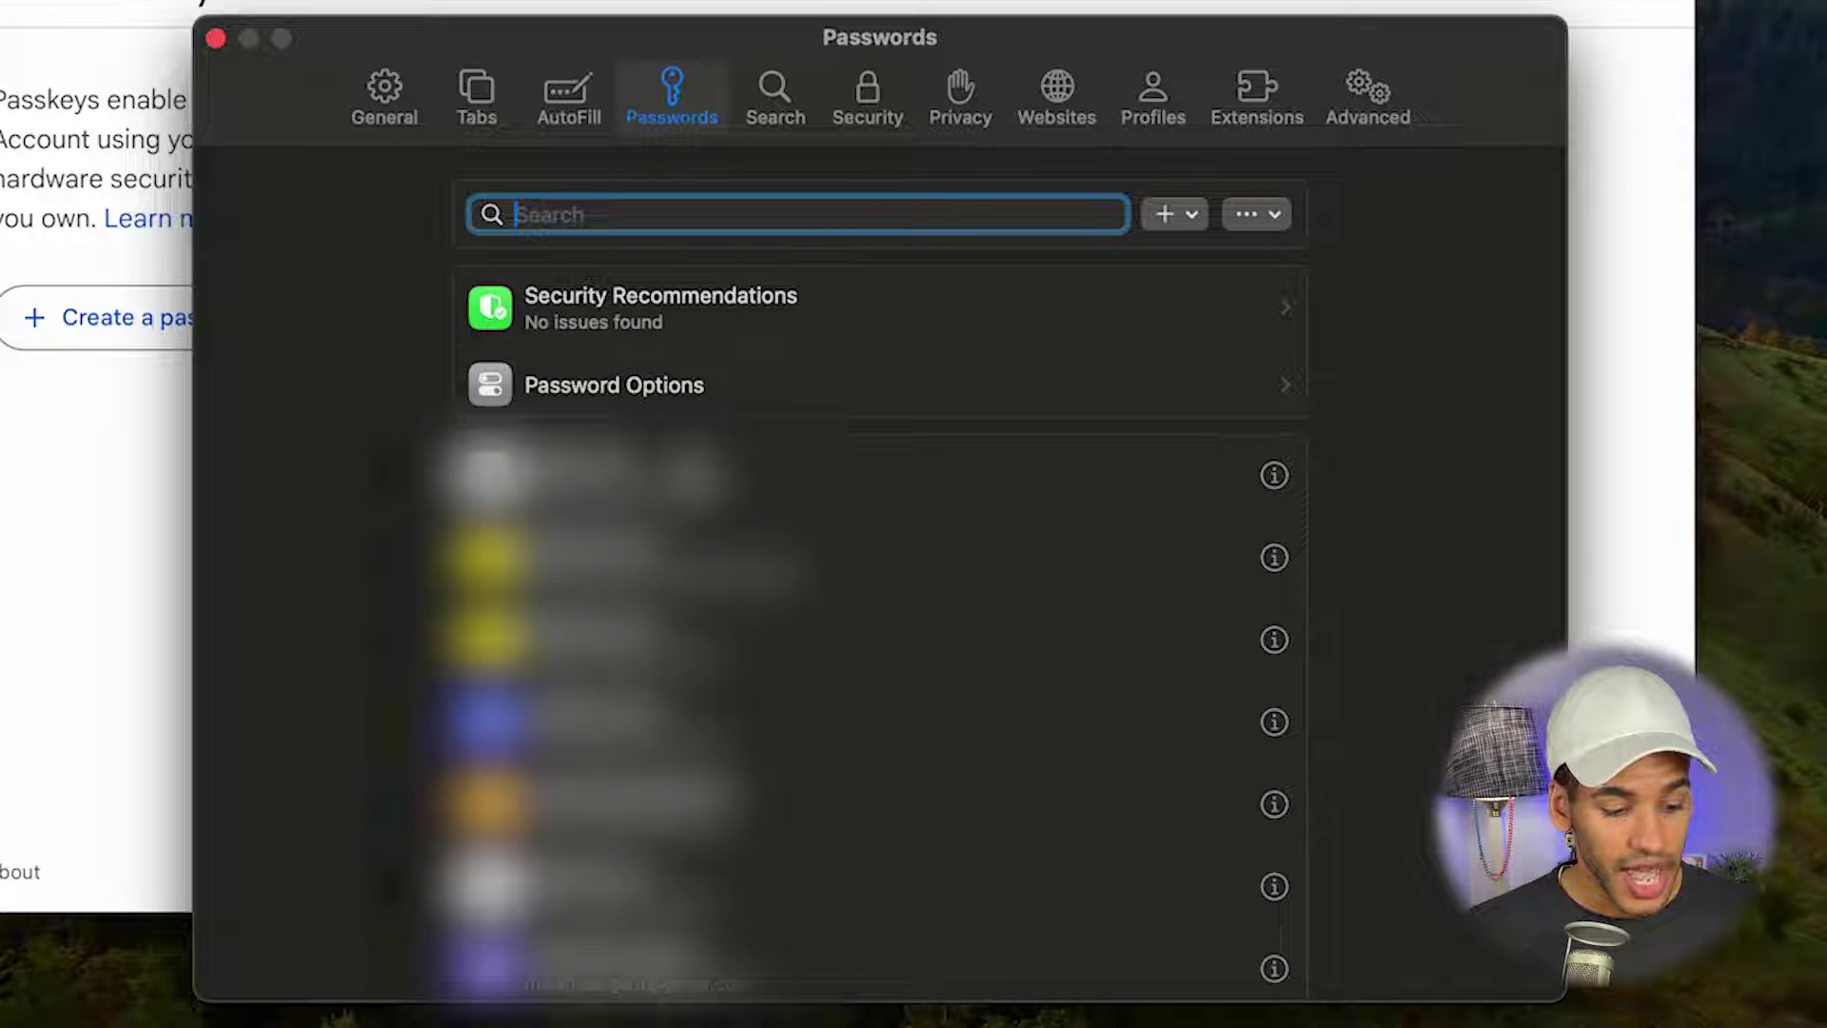
pyautogui.click(705, 392)
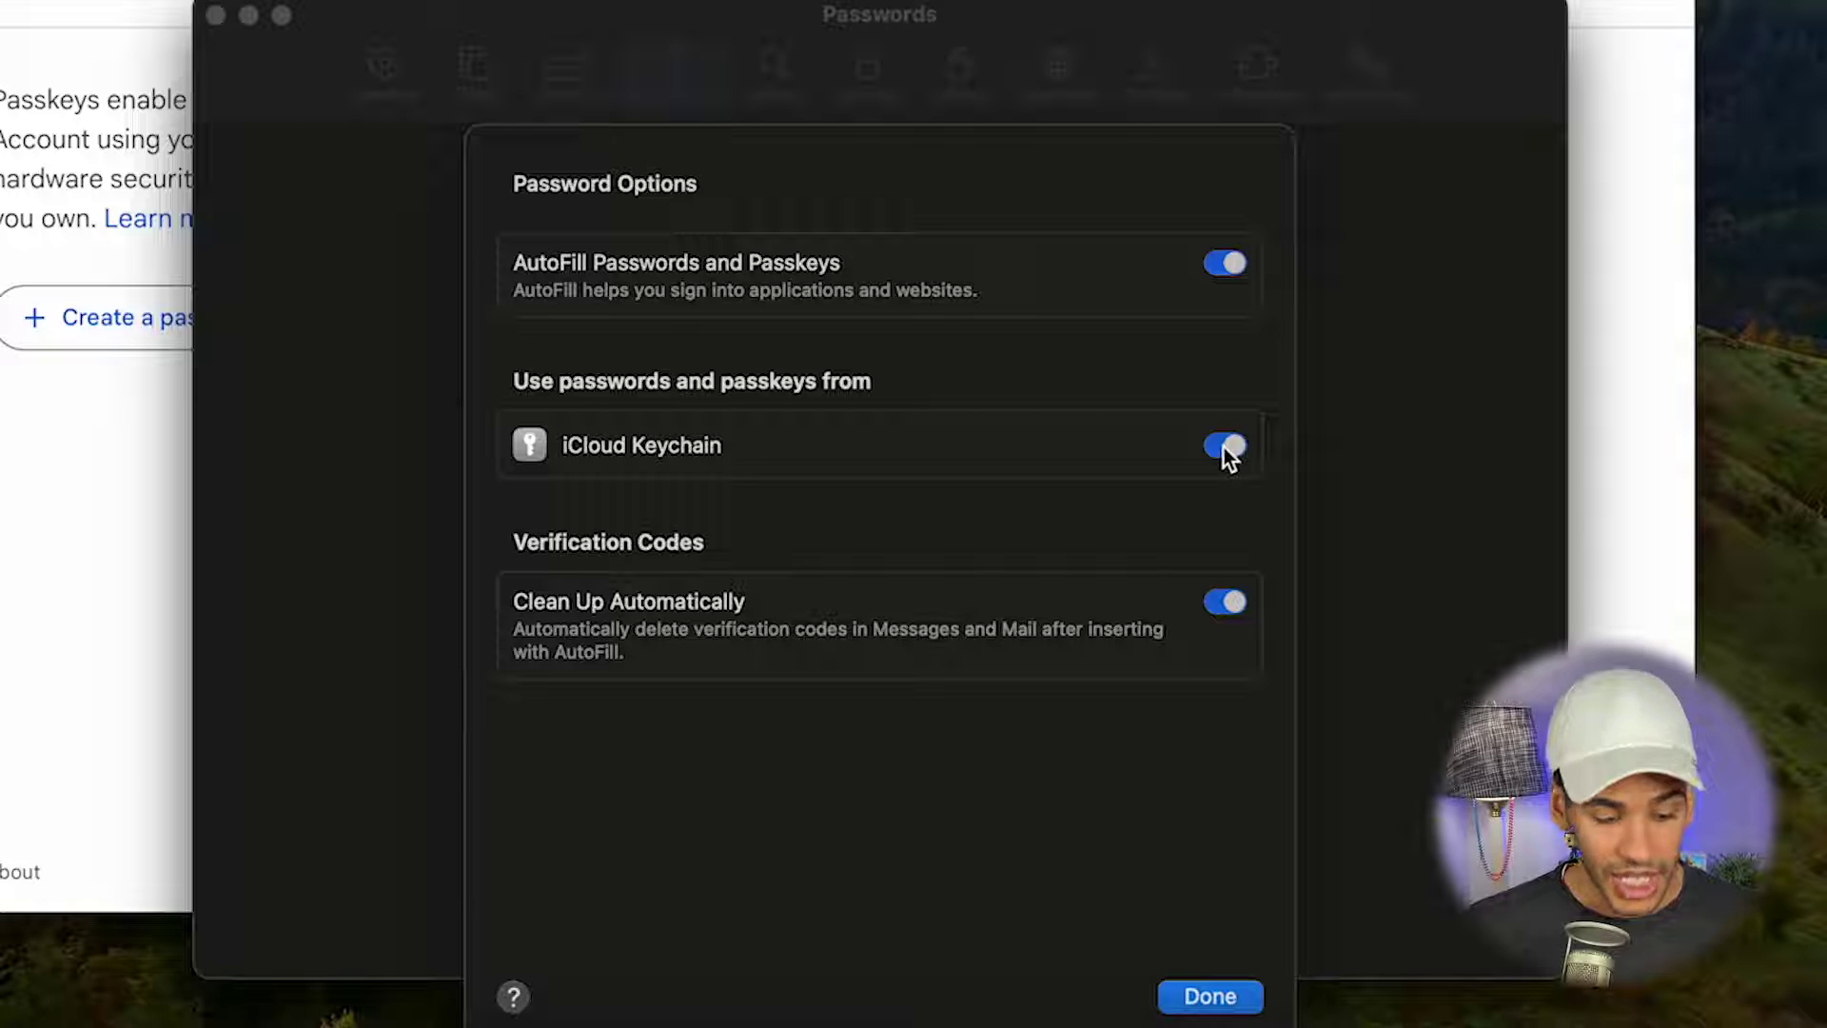
pyautogui.click(1206, 996)
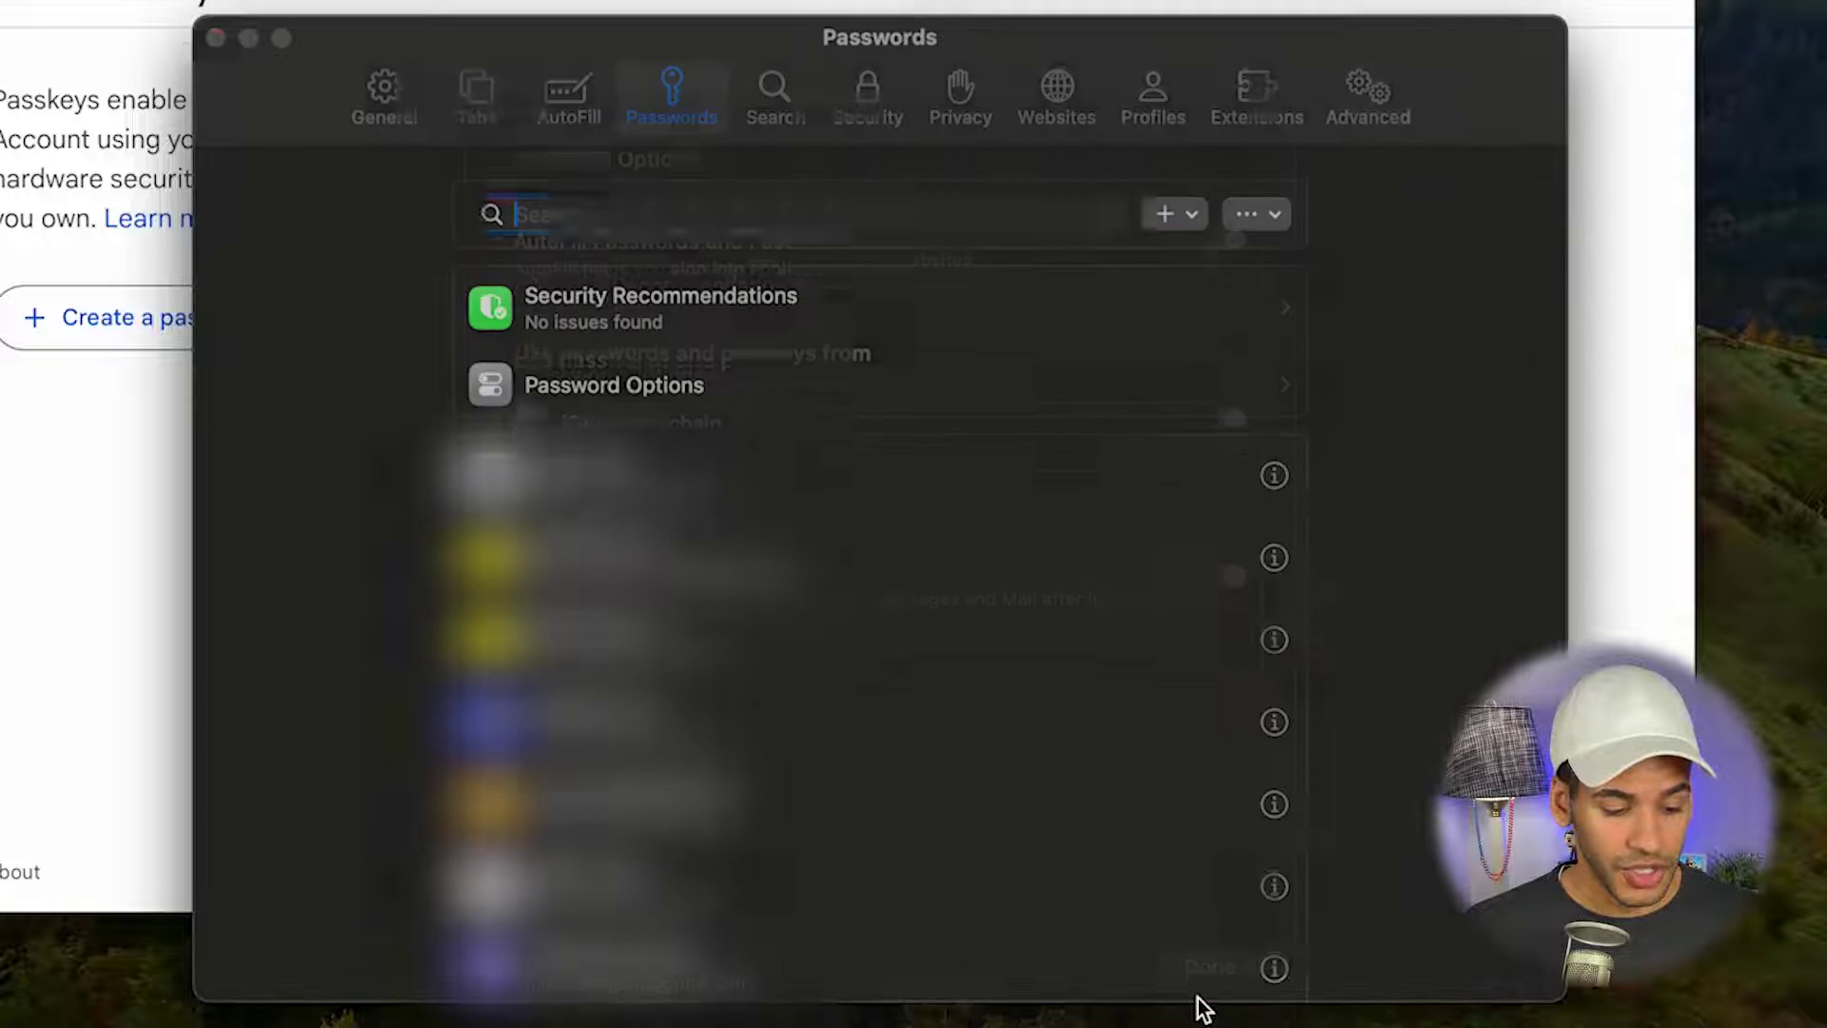
pyautogui.click(386, 116)
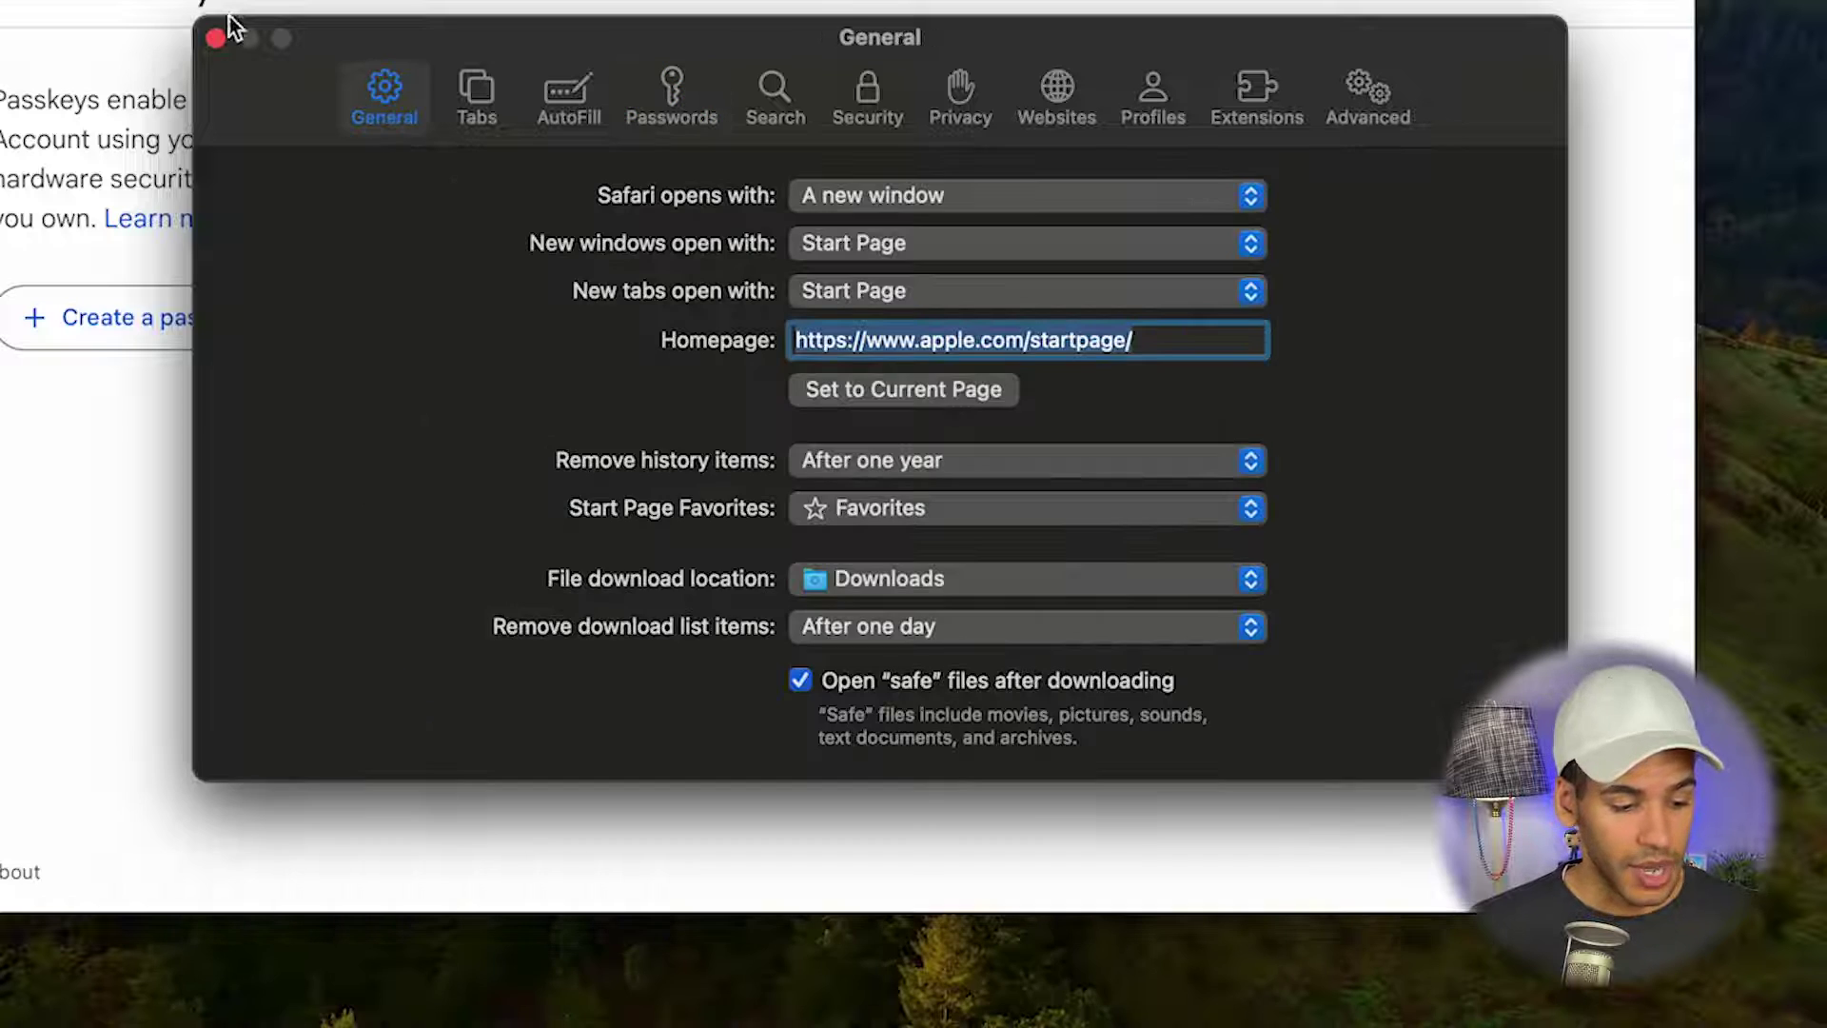
# Step: Close Safari's settings and start Create a passkey on the Google Passkeys page
pyautogui.click(210, 34)
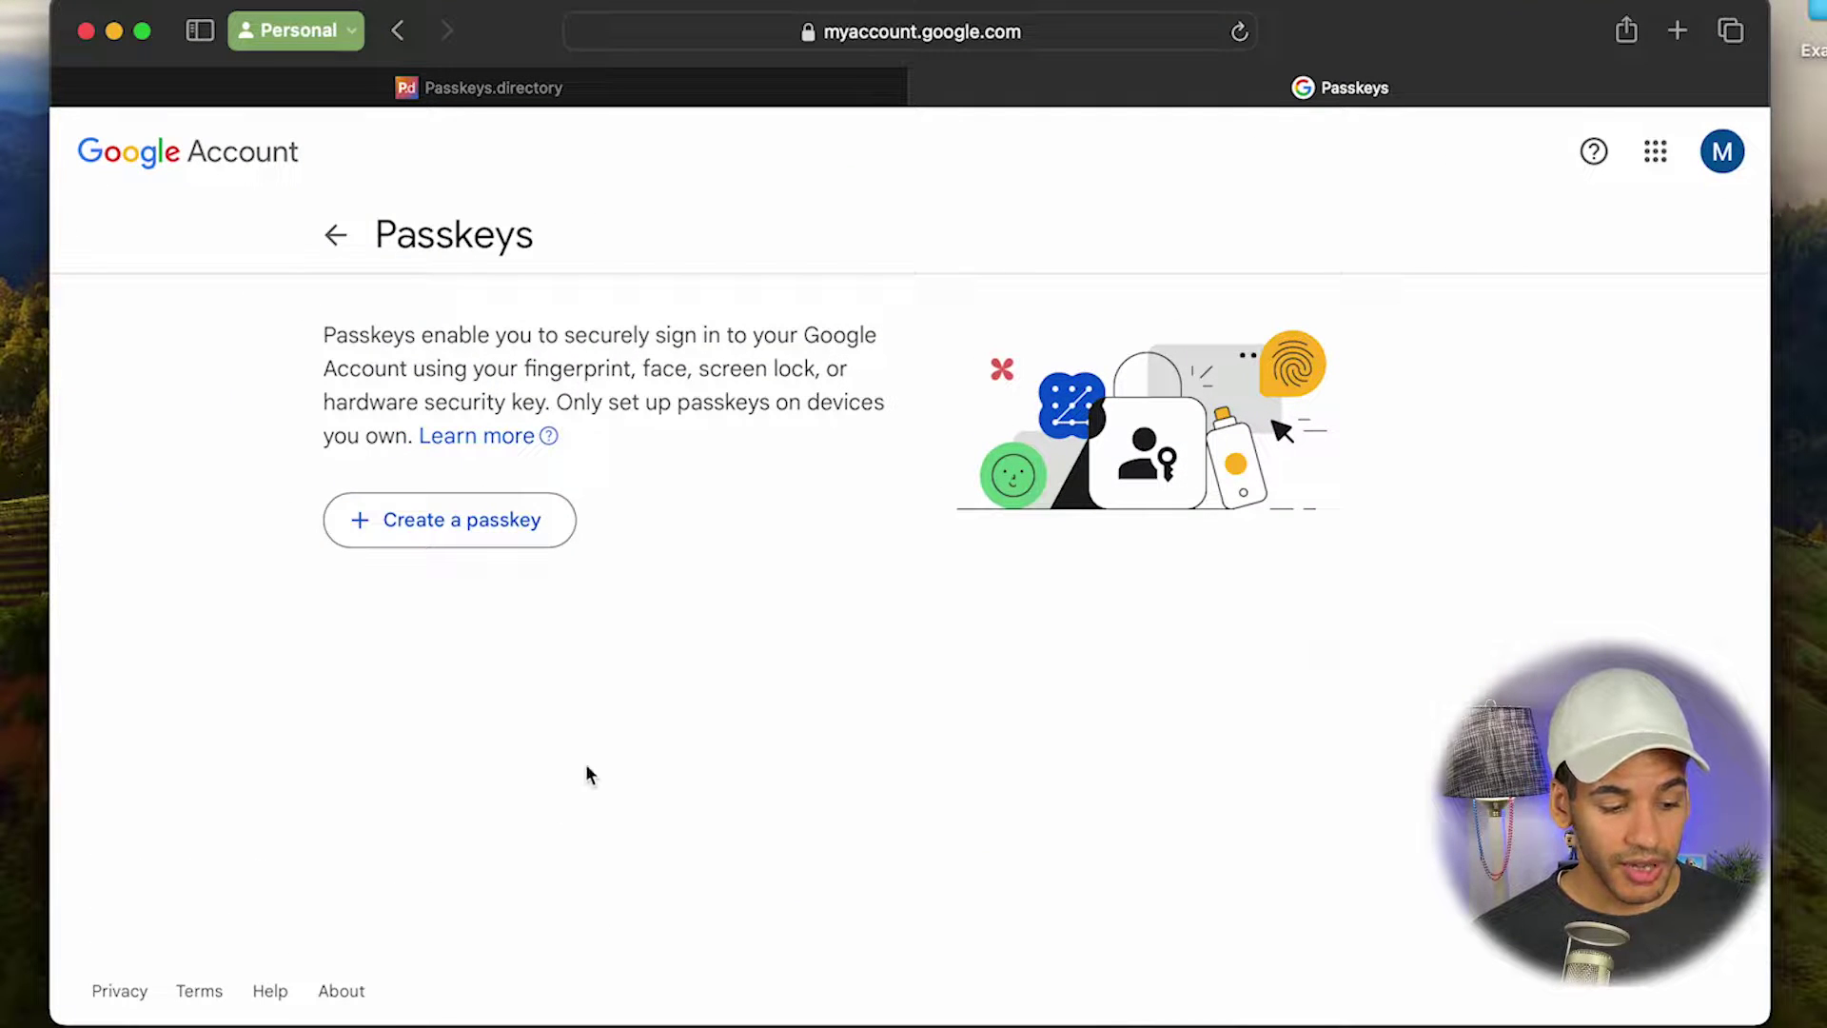
pyautogui.click(473, 540)
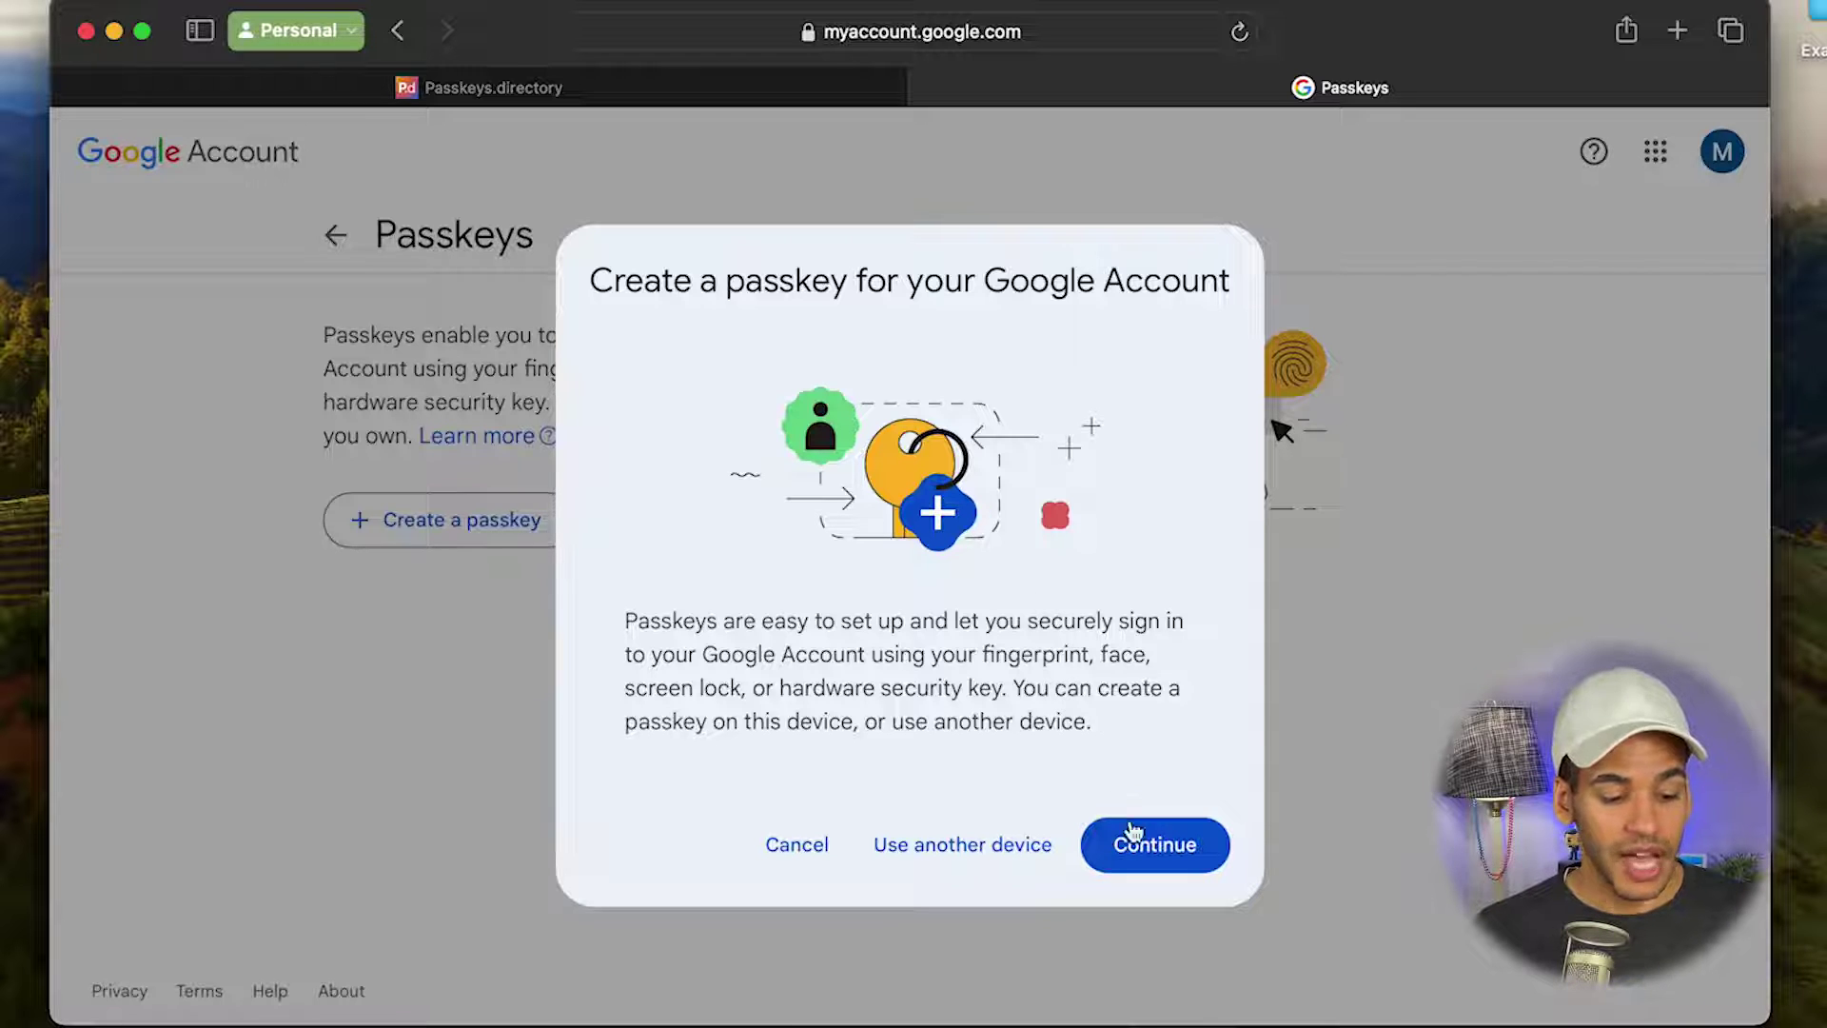
# Step: Continue to save the passkey to iCloud Keychain and dismiss the Passkey created confirmation
pyautogui.click(1146, 853)
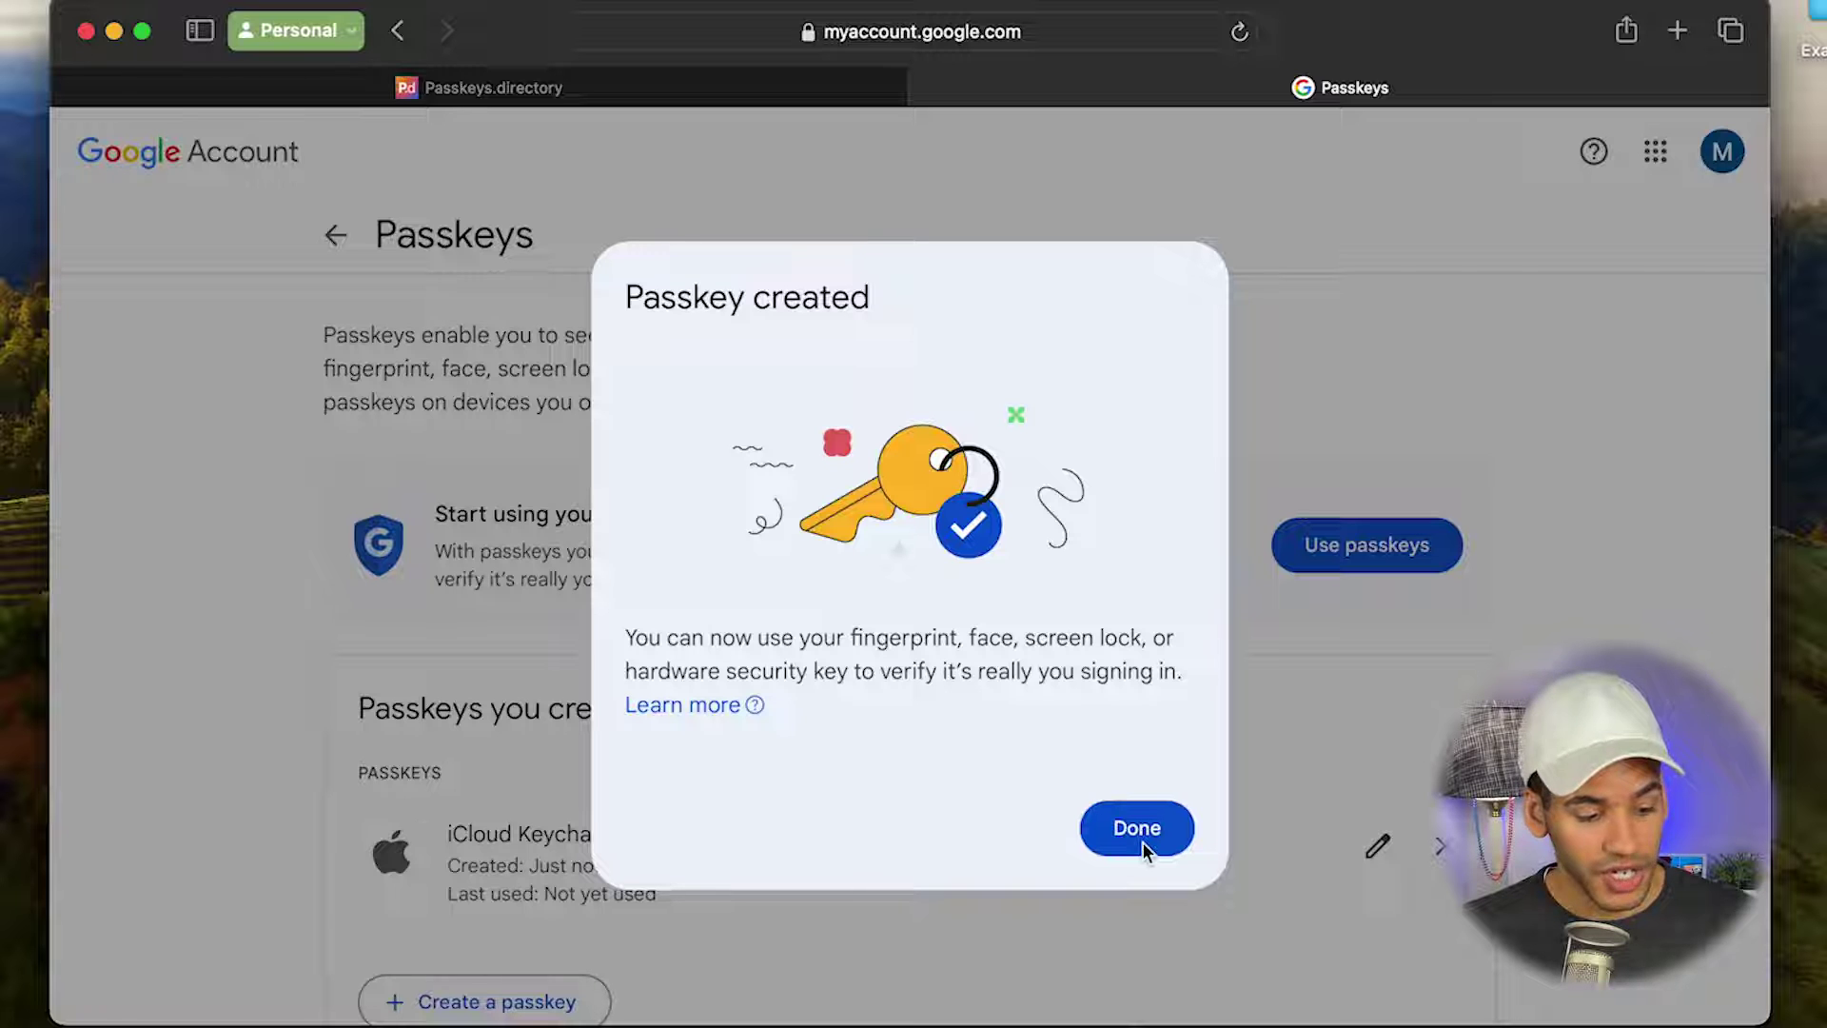
pyautogui.click(1141, 841)
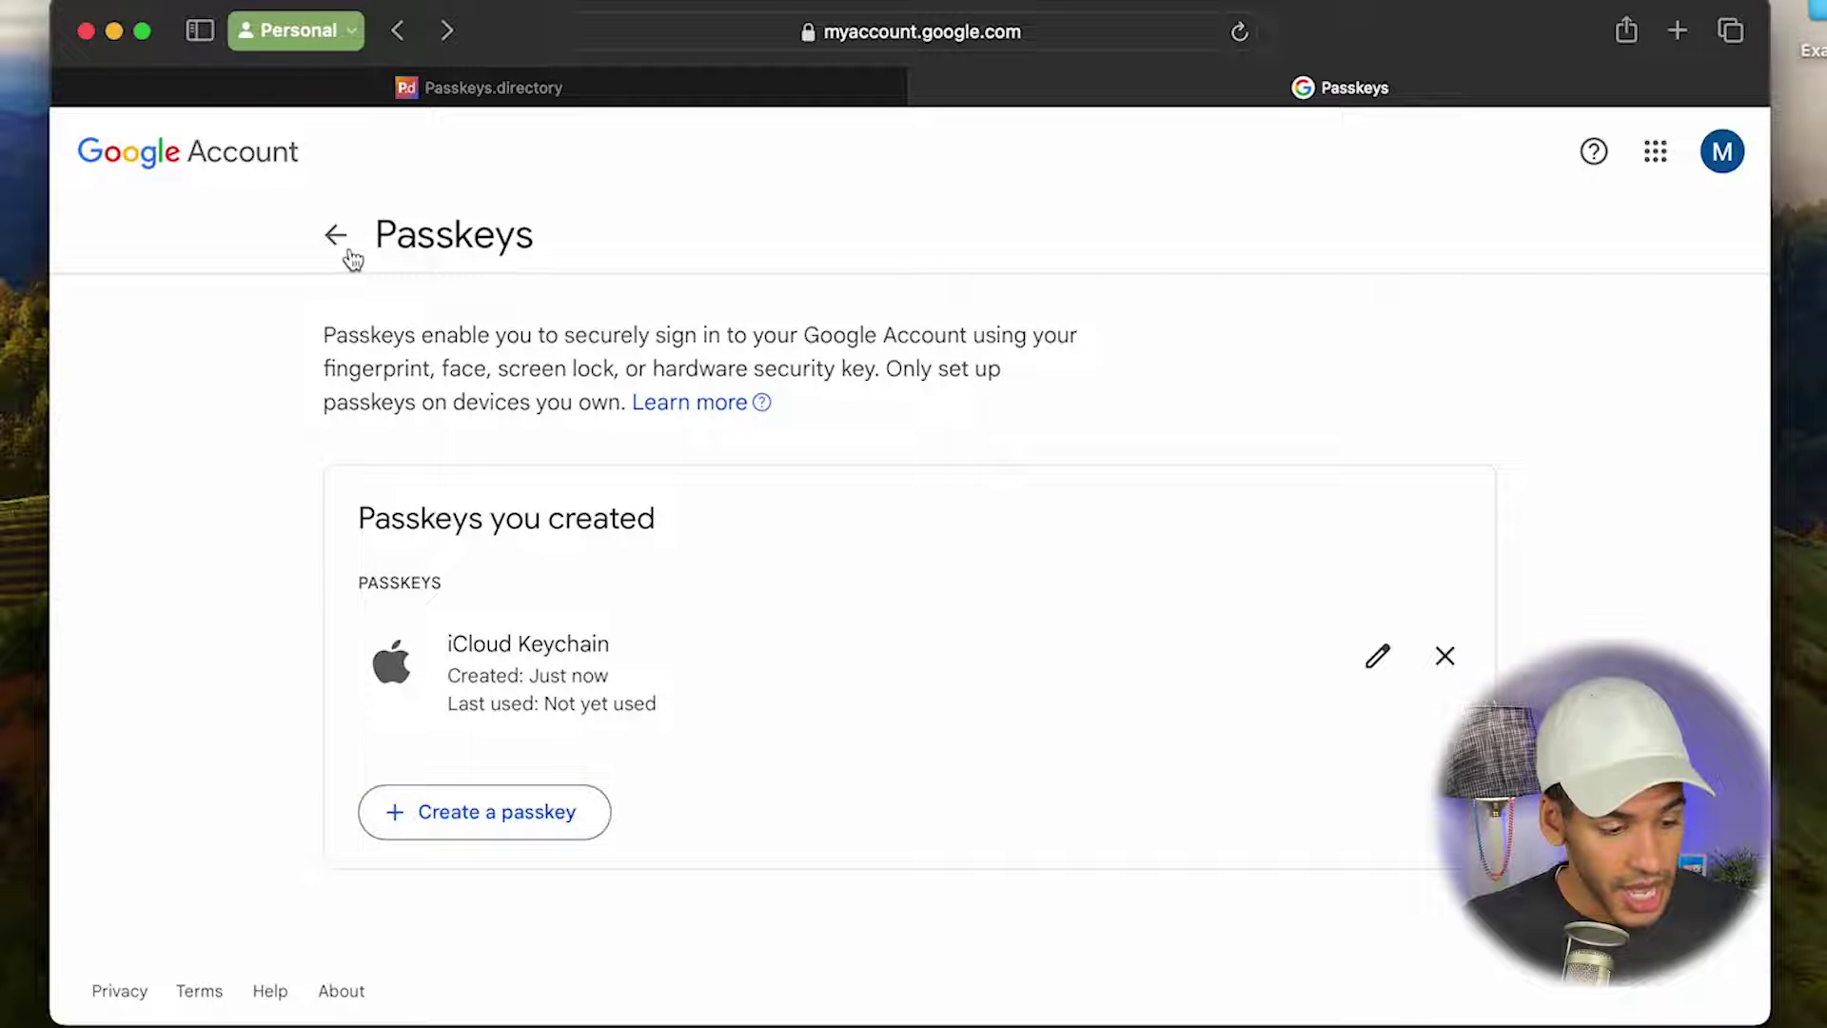
# Step: Cancel renaming the iCloud Keychain passkey and review the Security page showing 1 passkey
pyautogui.click(1378, 657)
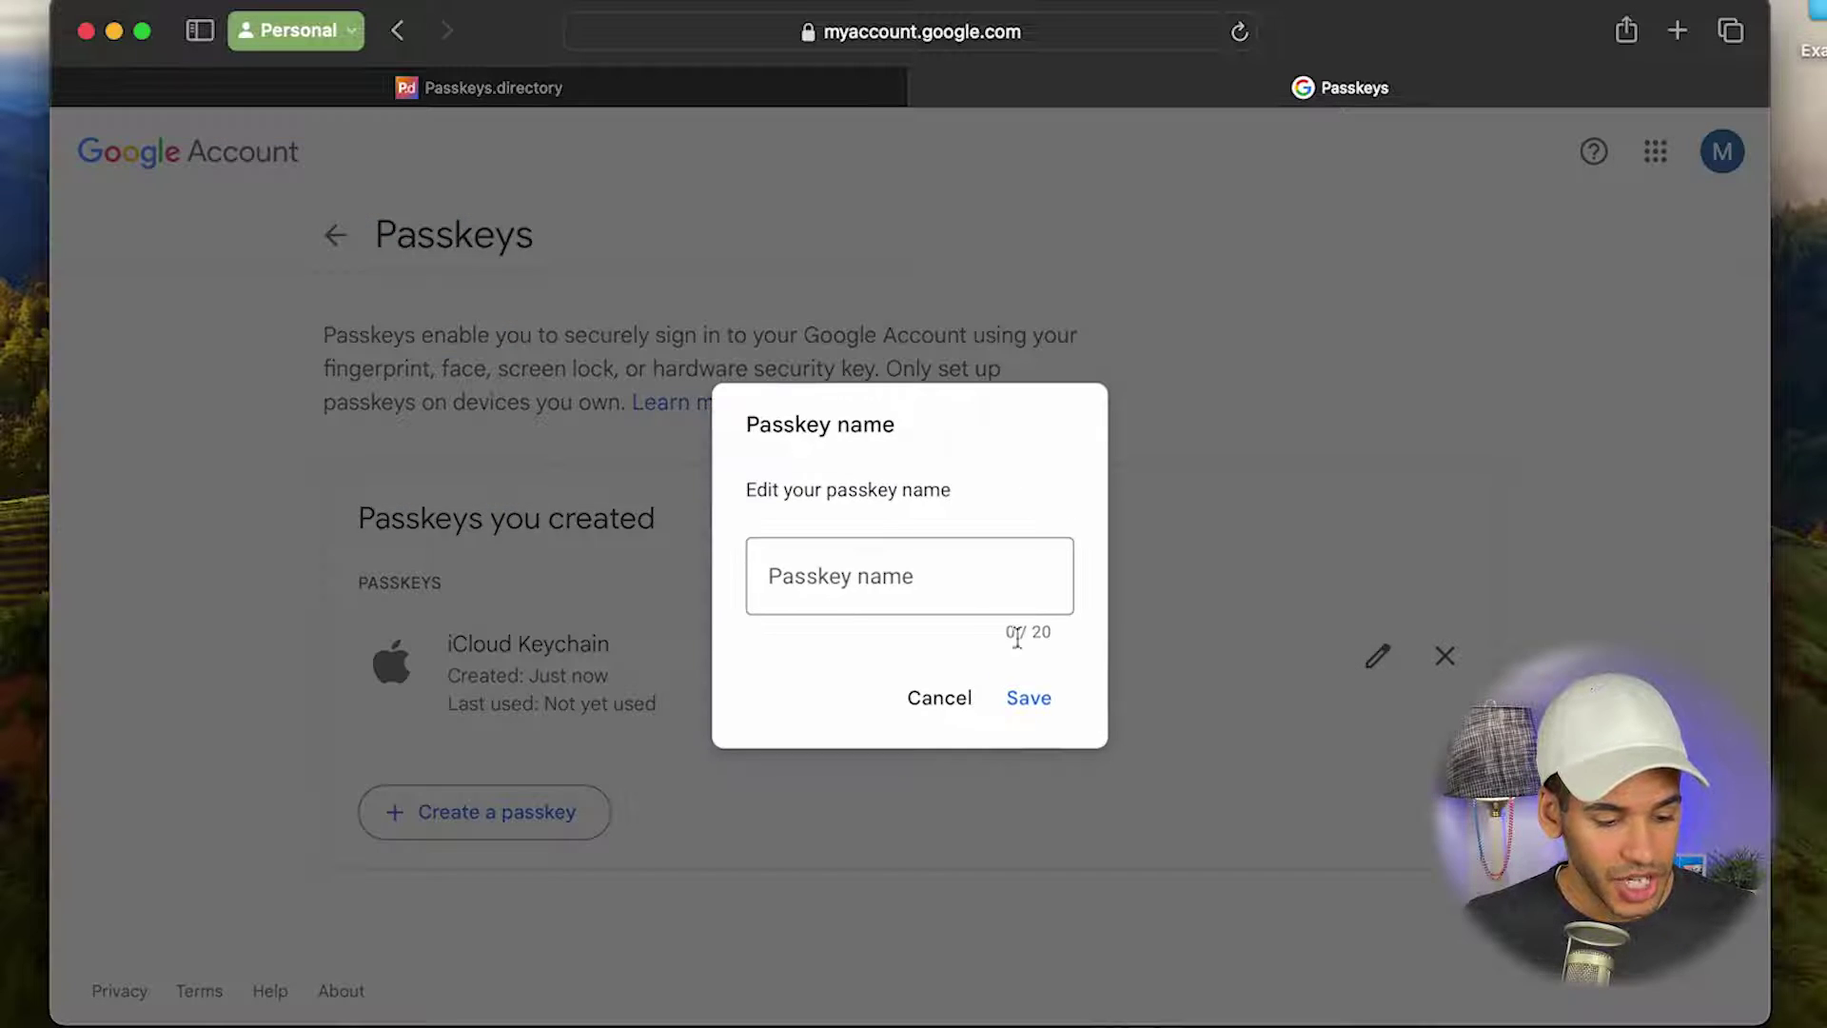
pyautogui.click(948, 701)
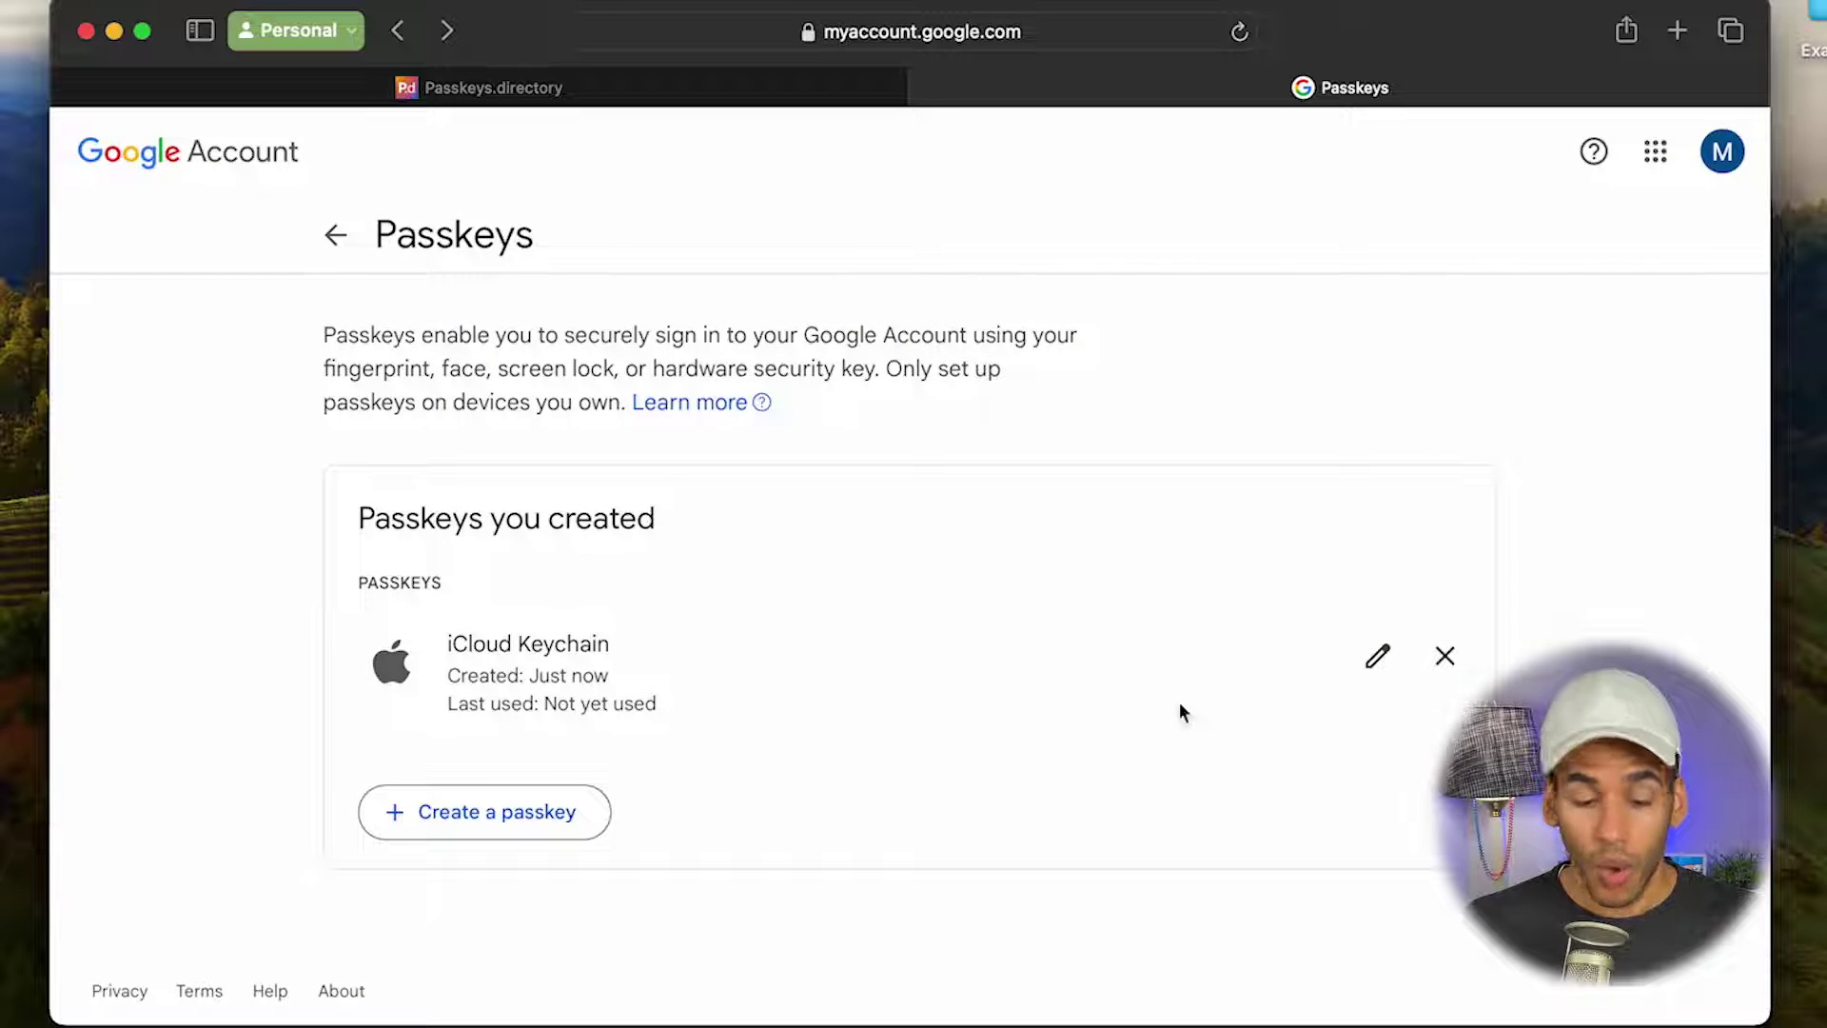
pyautogui.click(328, 243)
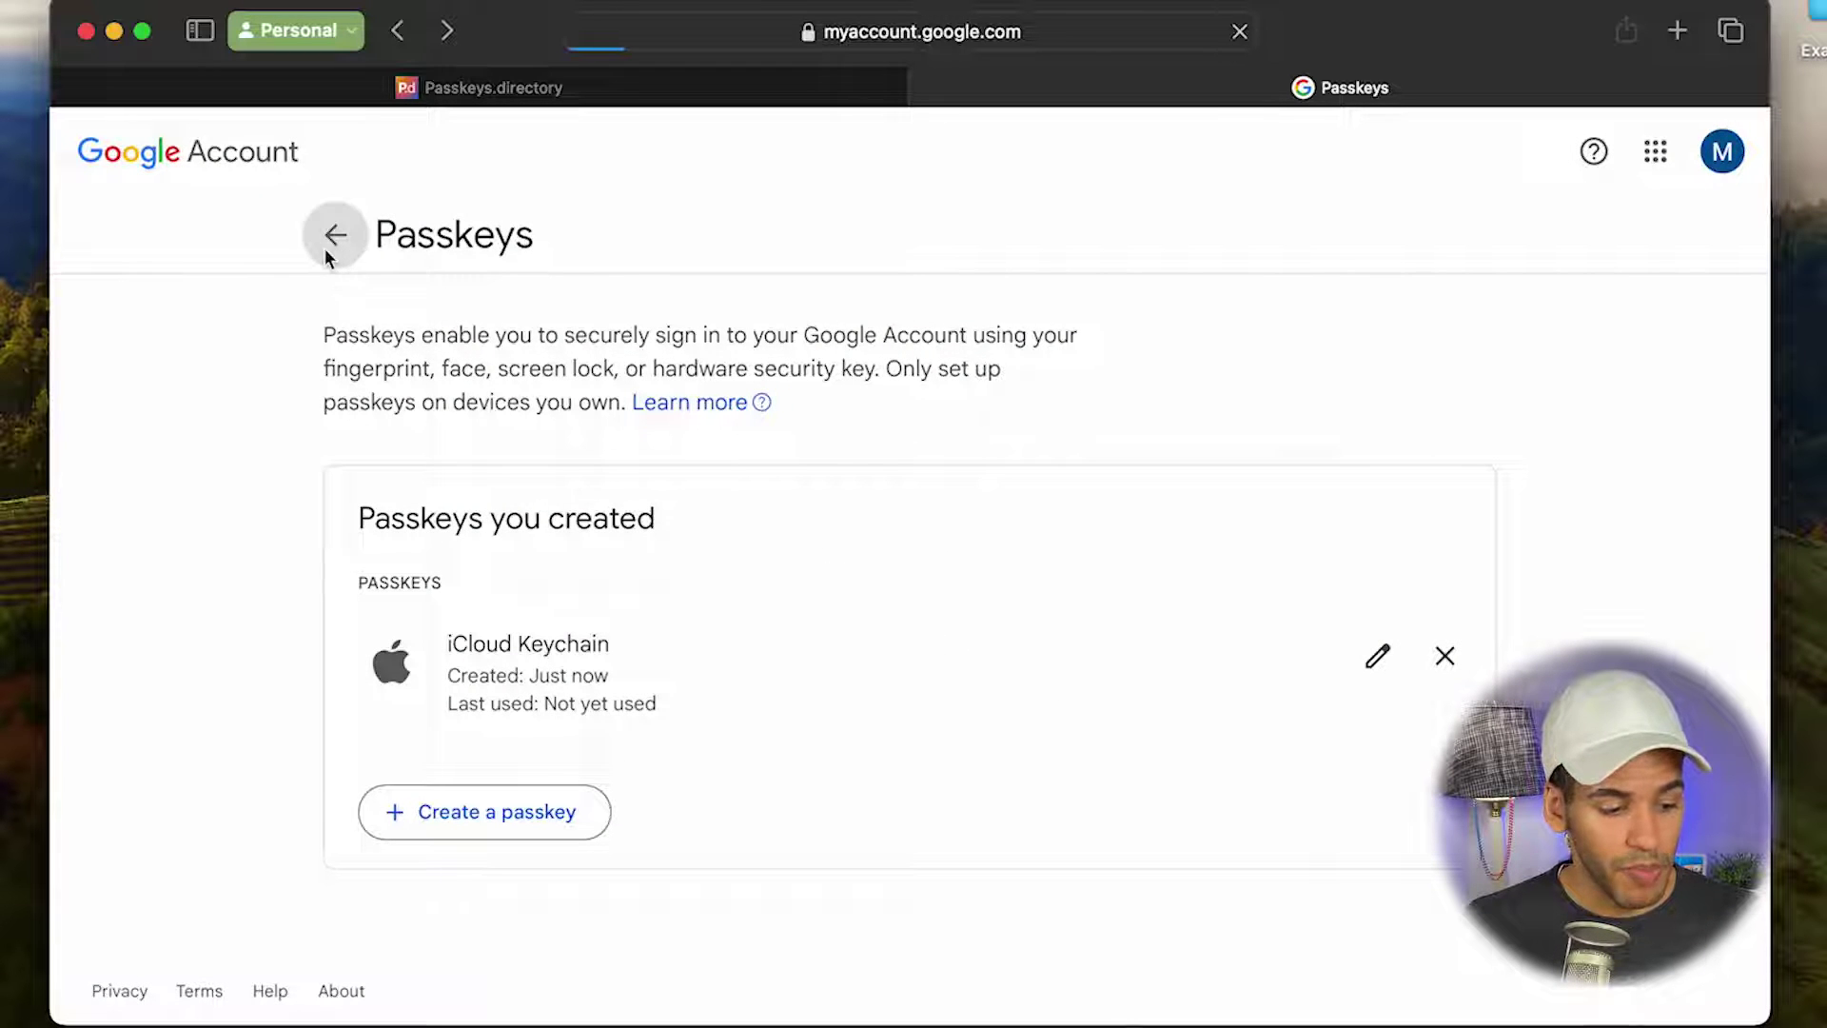
pyautogui.scroll(-5, 872, 563)
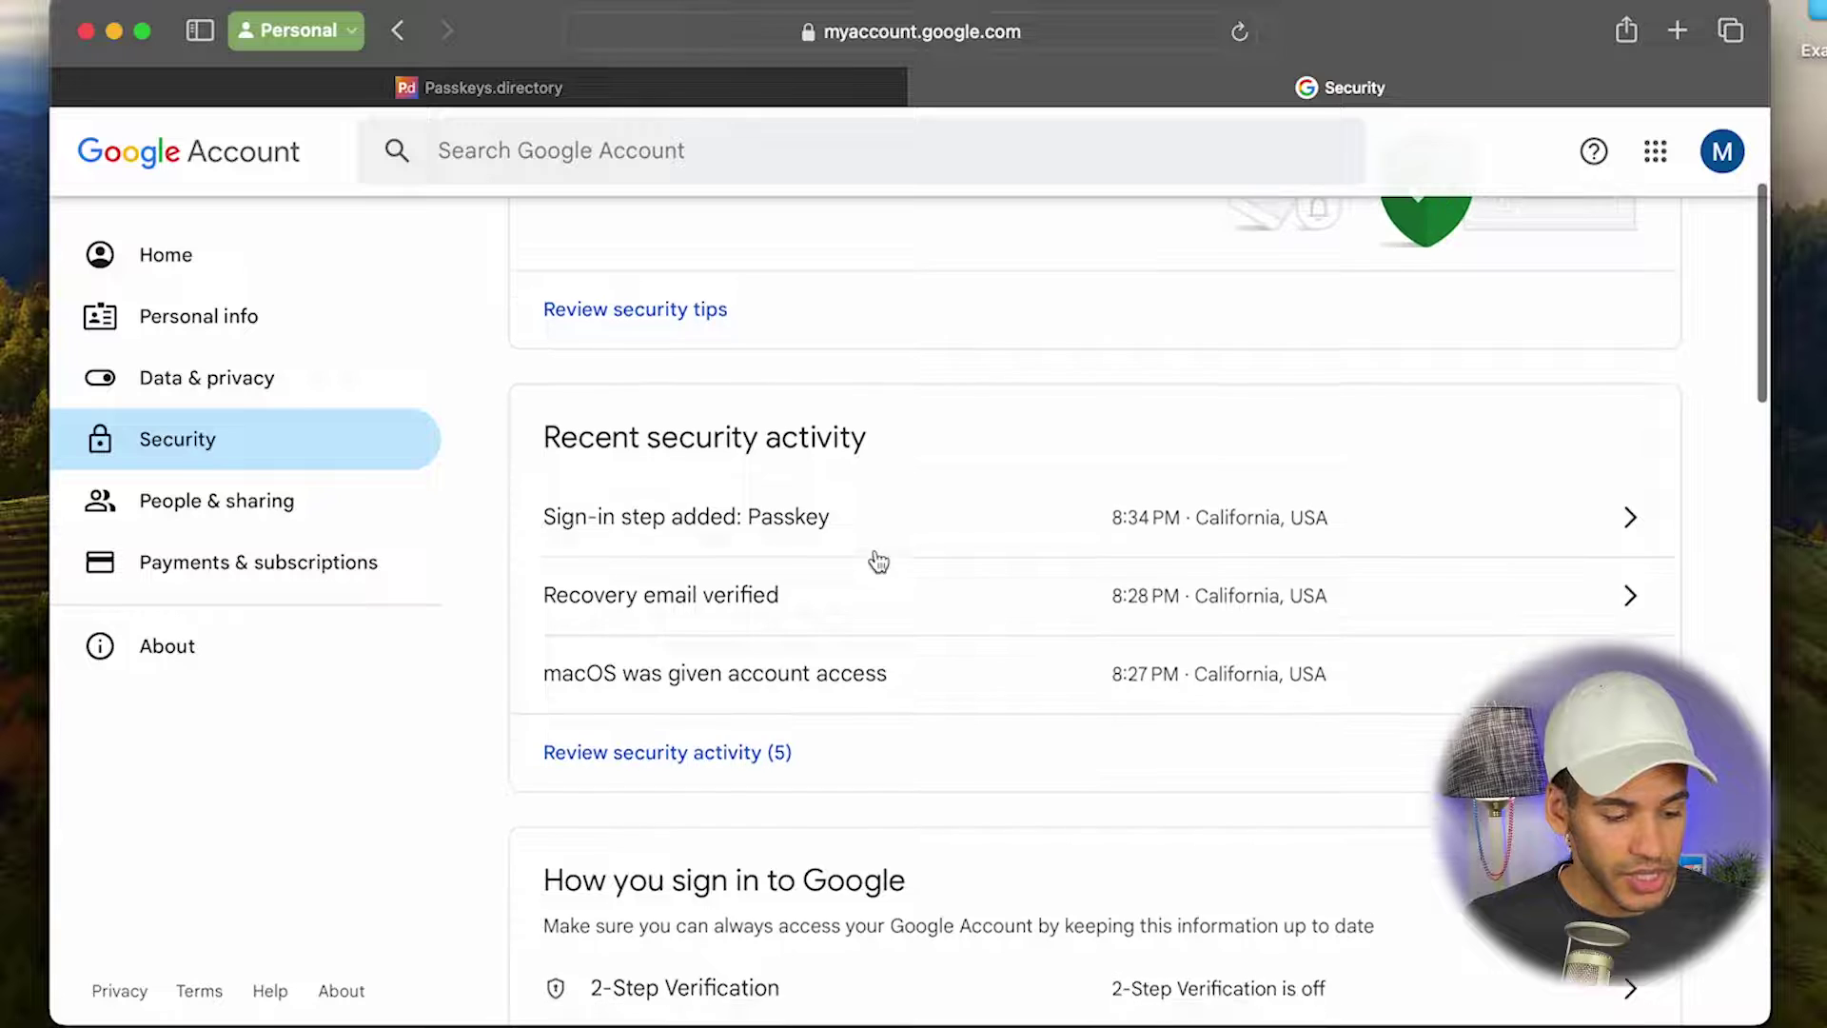
pyautogui.scroll(-5, 878, 563)
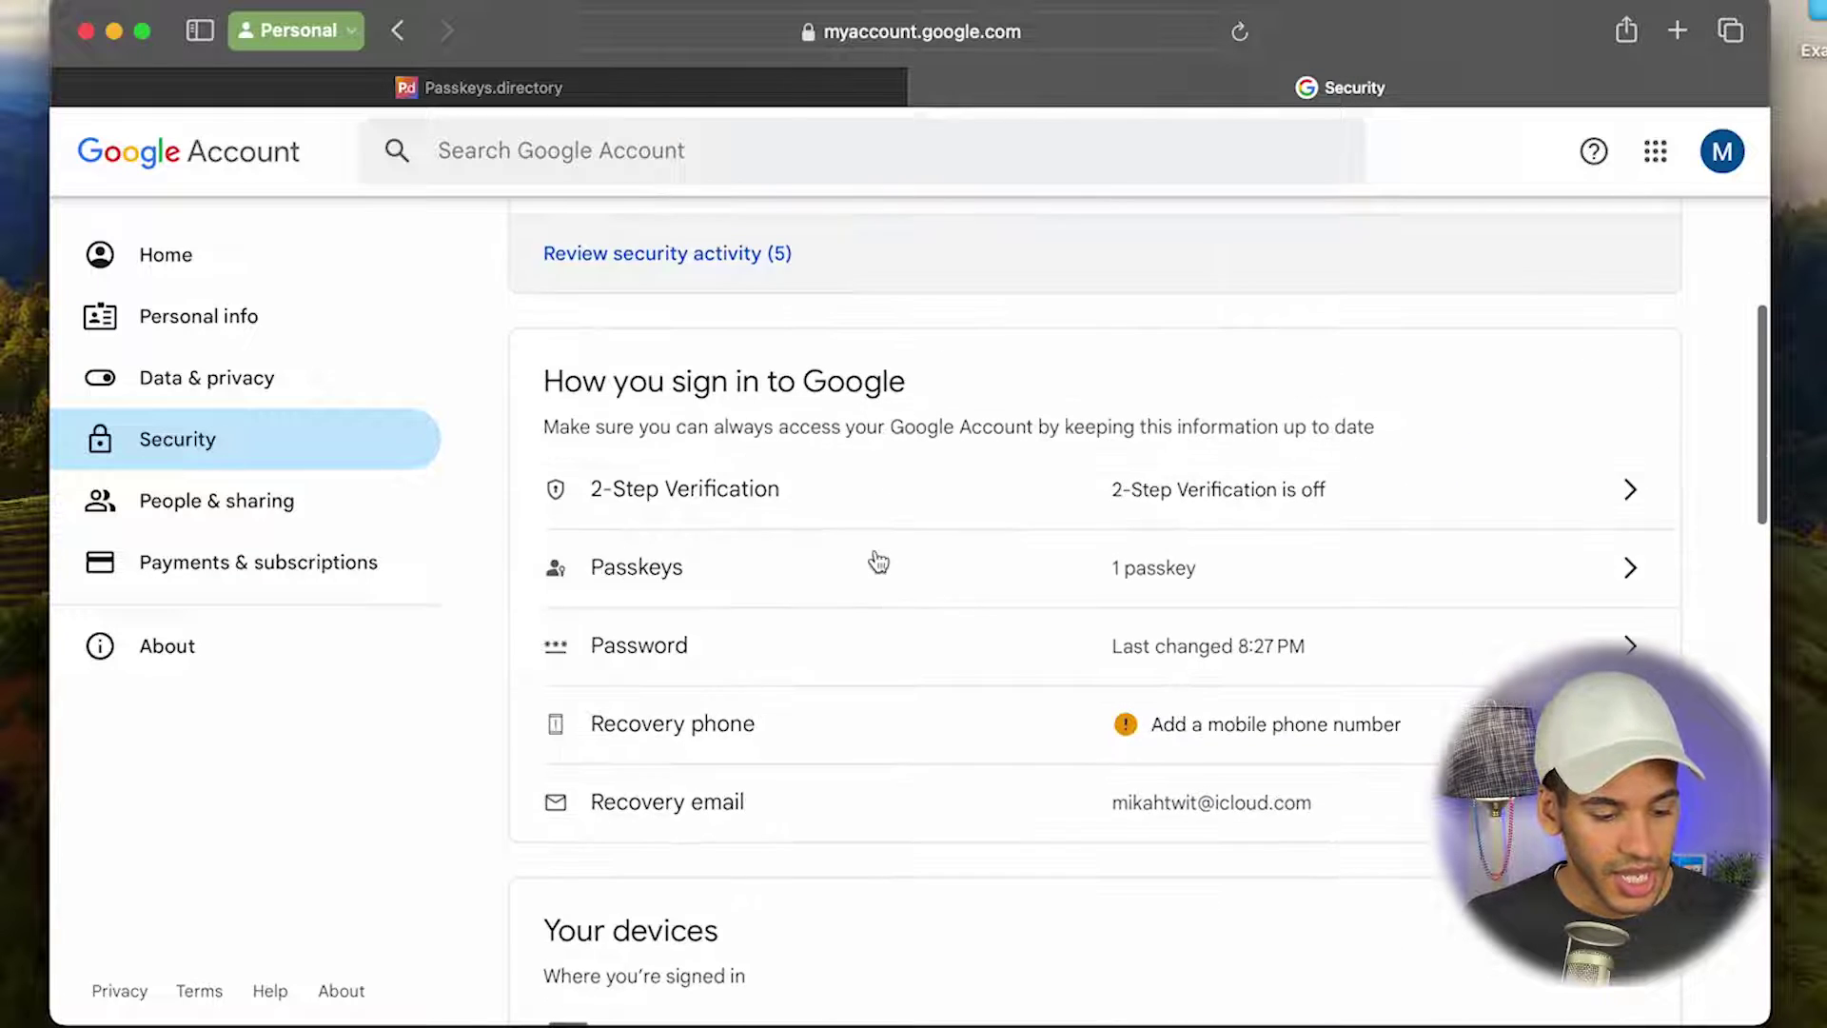
pyautogui.scroll(-1, 879, 562)
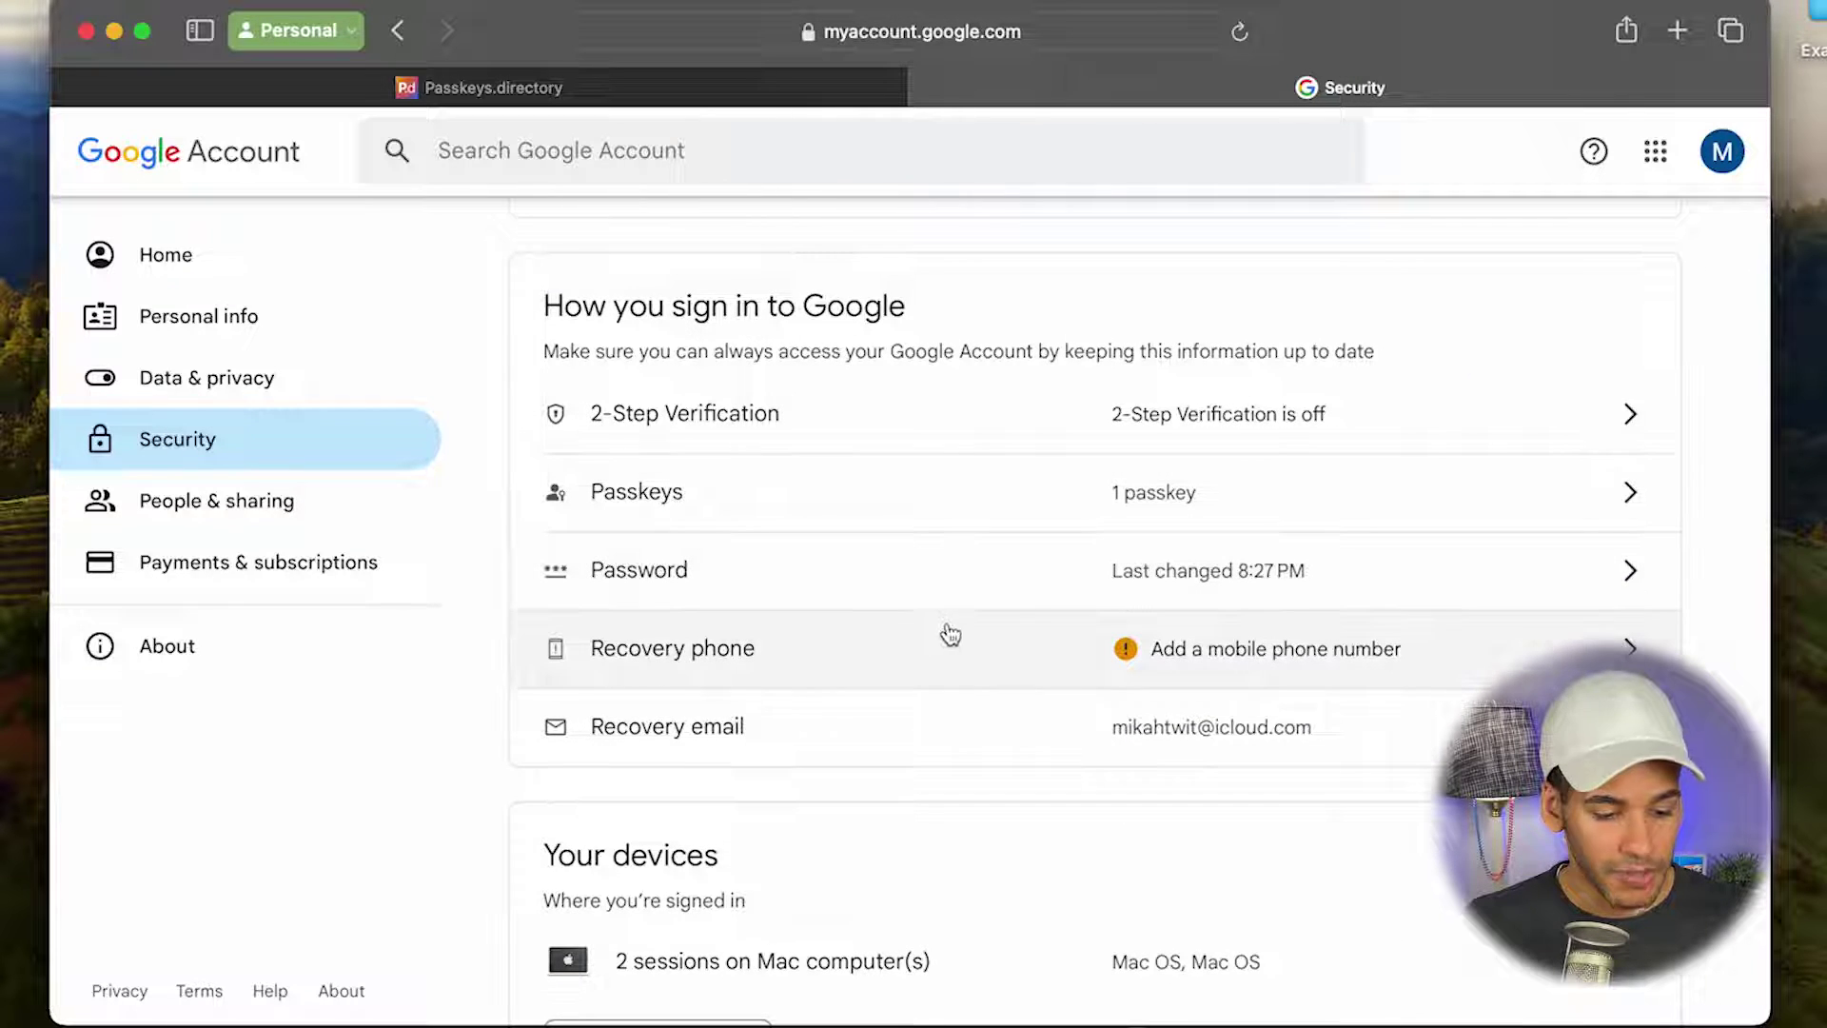
pyautogui.scroll(-6, 971, 647)
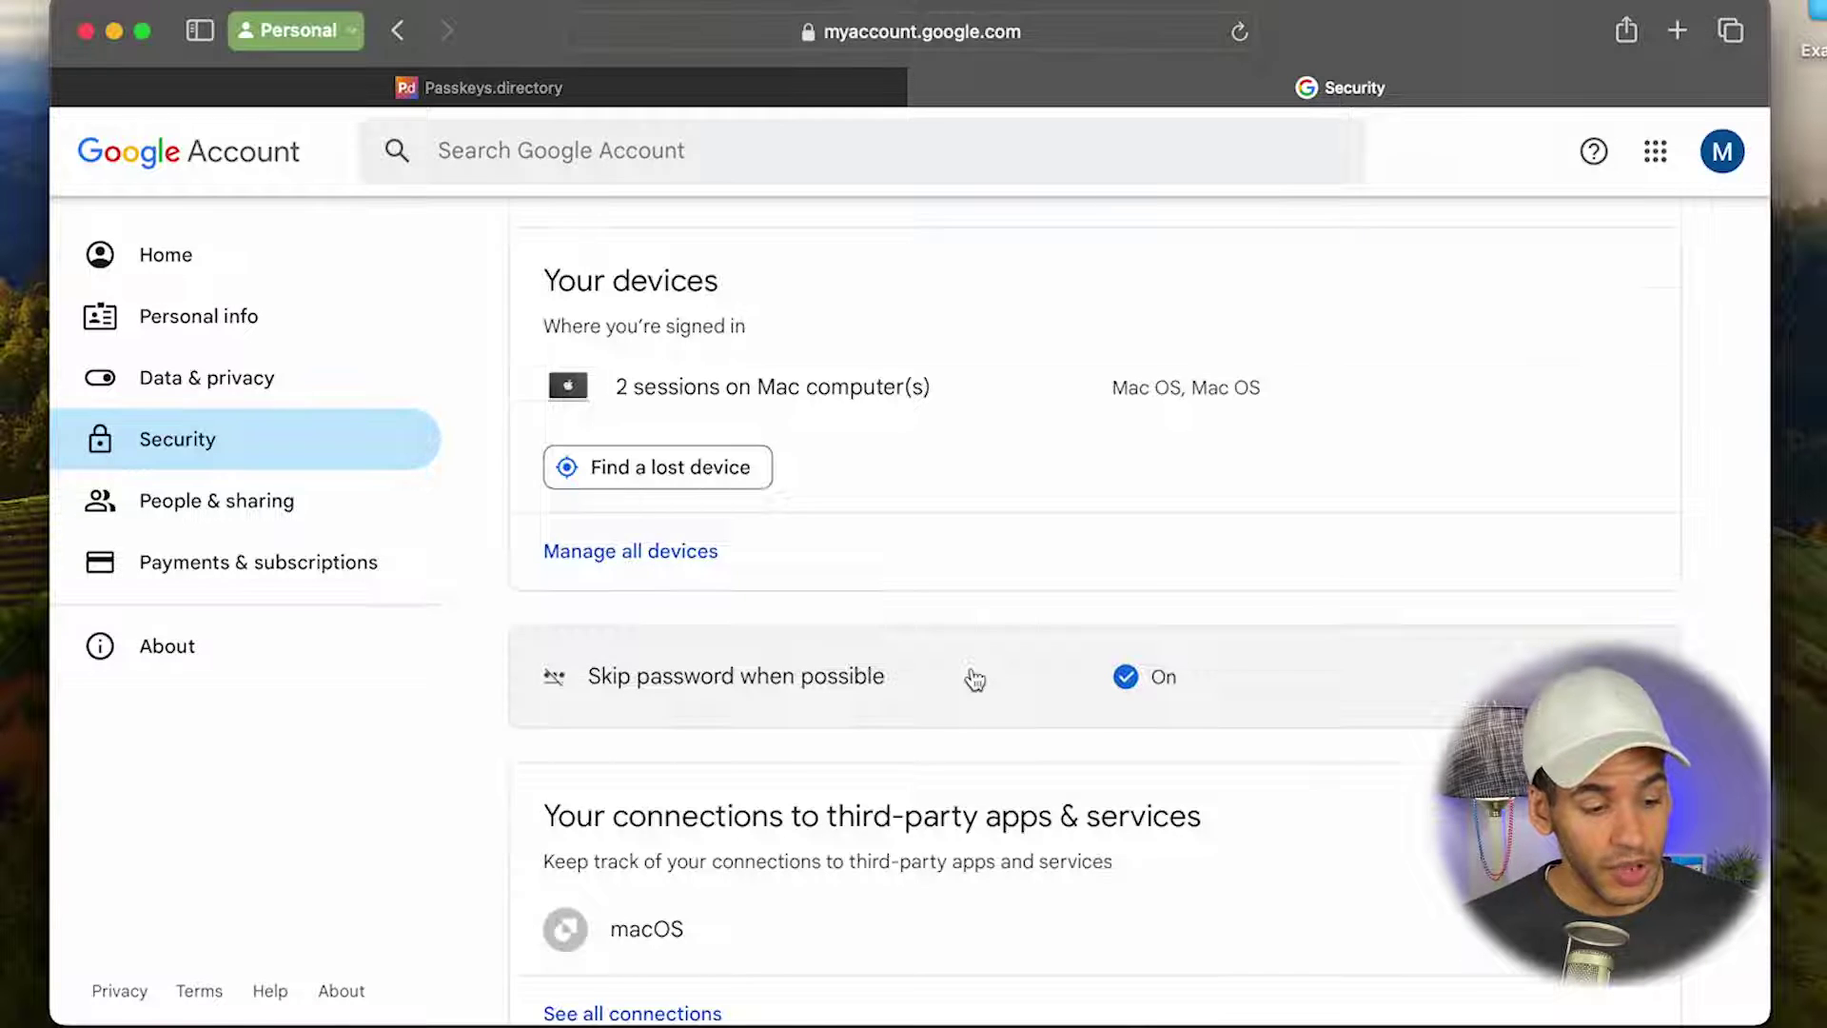
pyautogui.scroll(10, 974, 679)
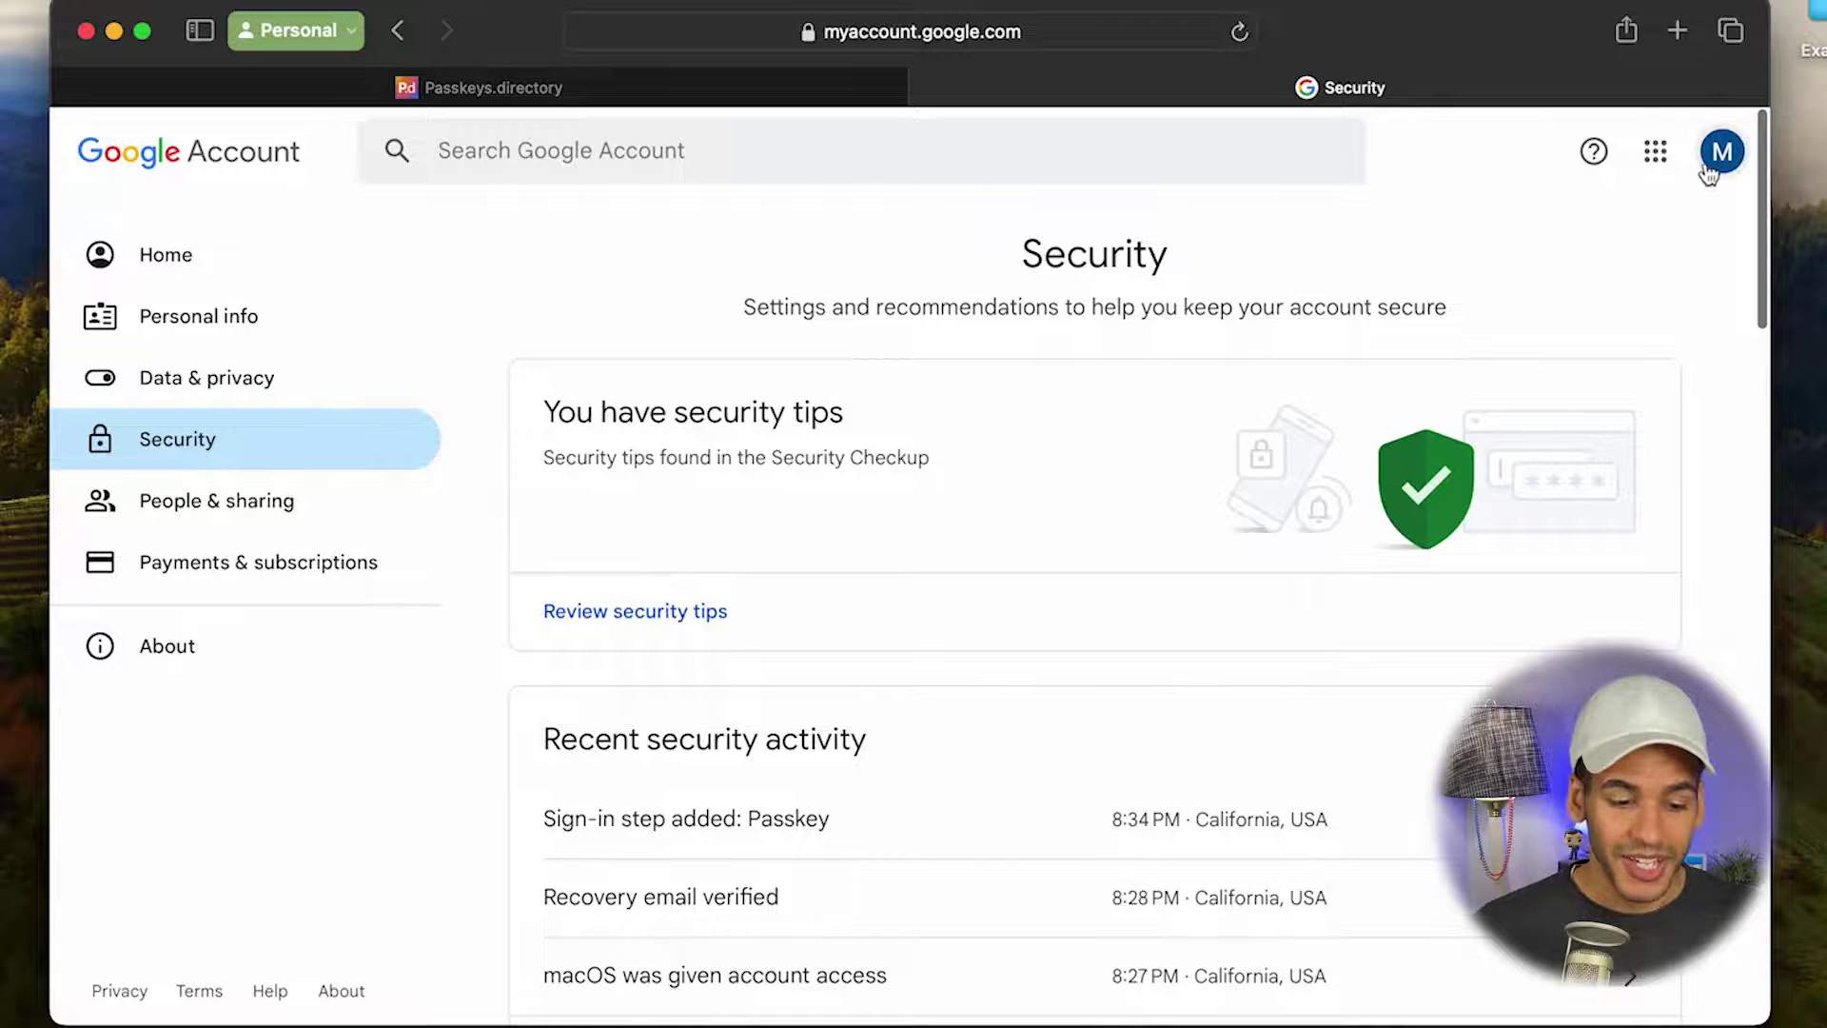
# Step: Sign out, sign back in at accounts.google.com, and continue to the passkey's Touch ID prompt
pyautogui.click(1715, 161)
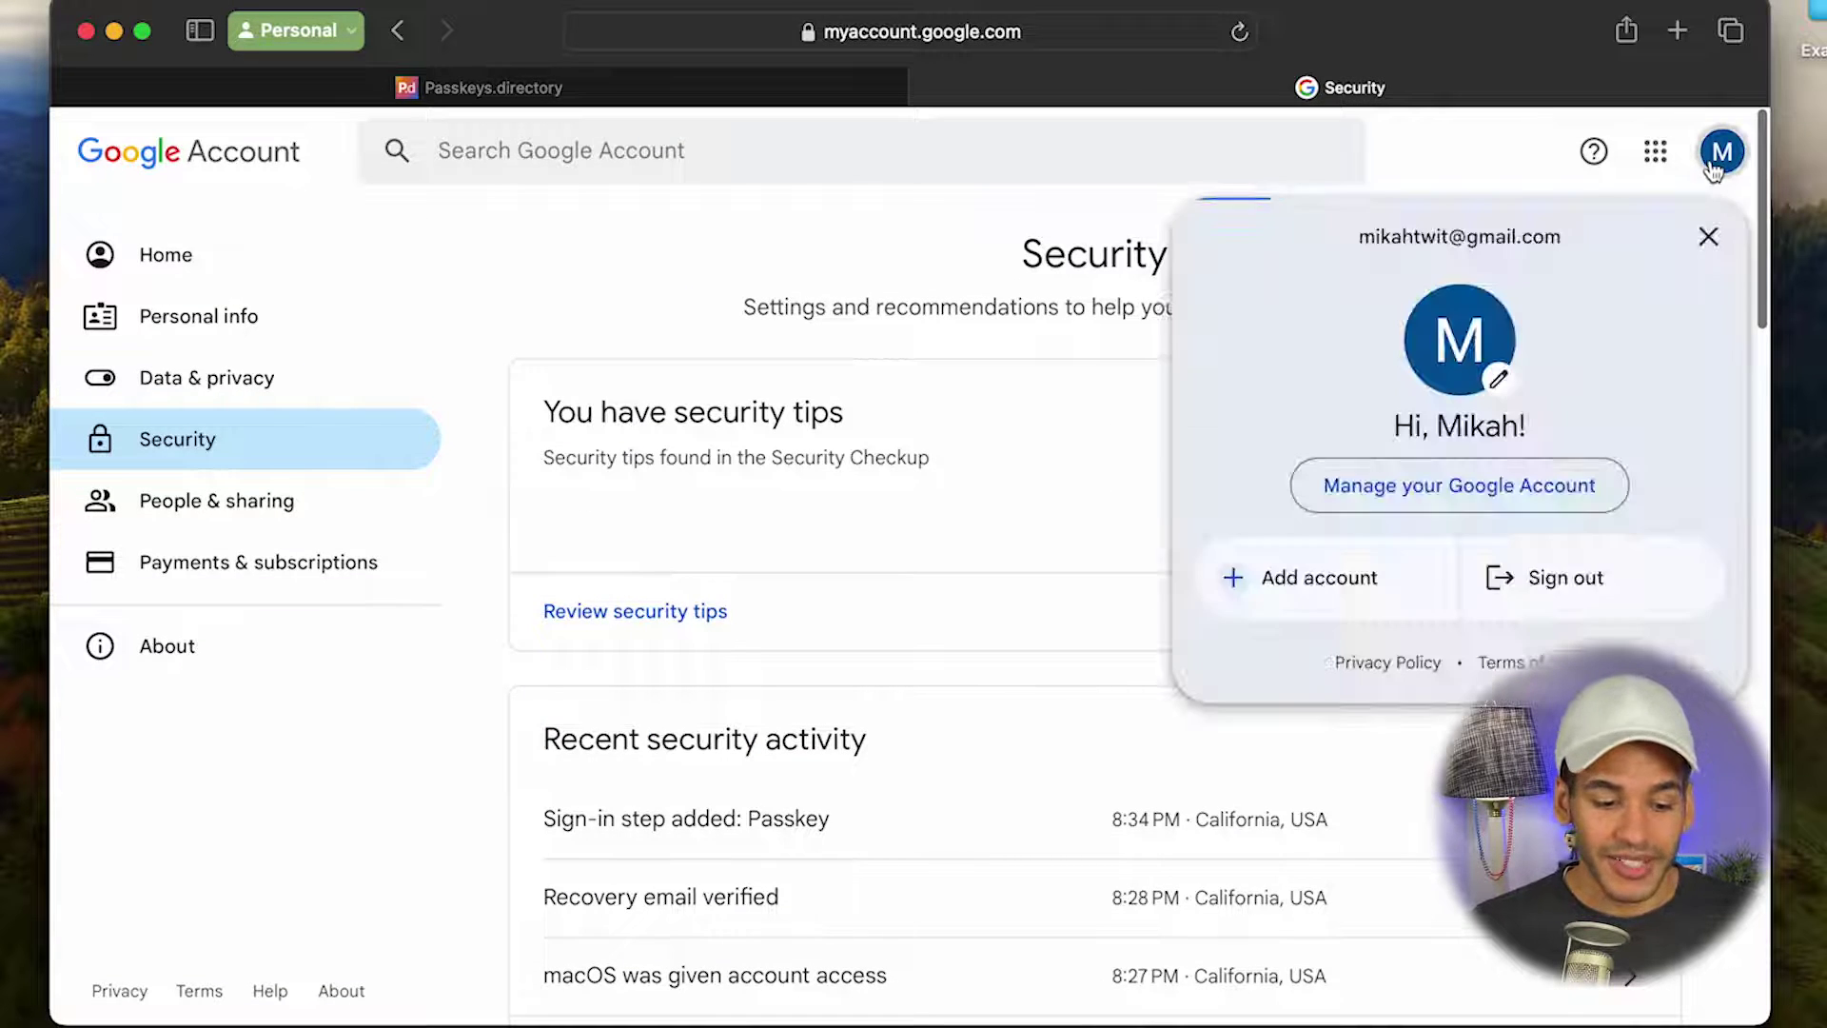
pyautogui.click(1563, 619)
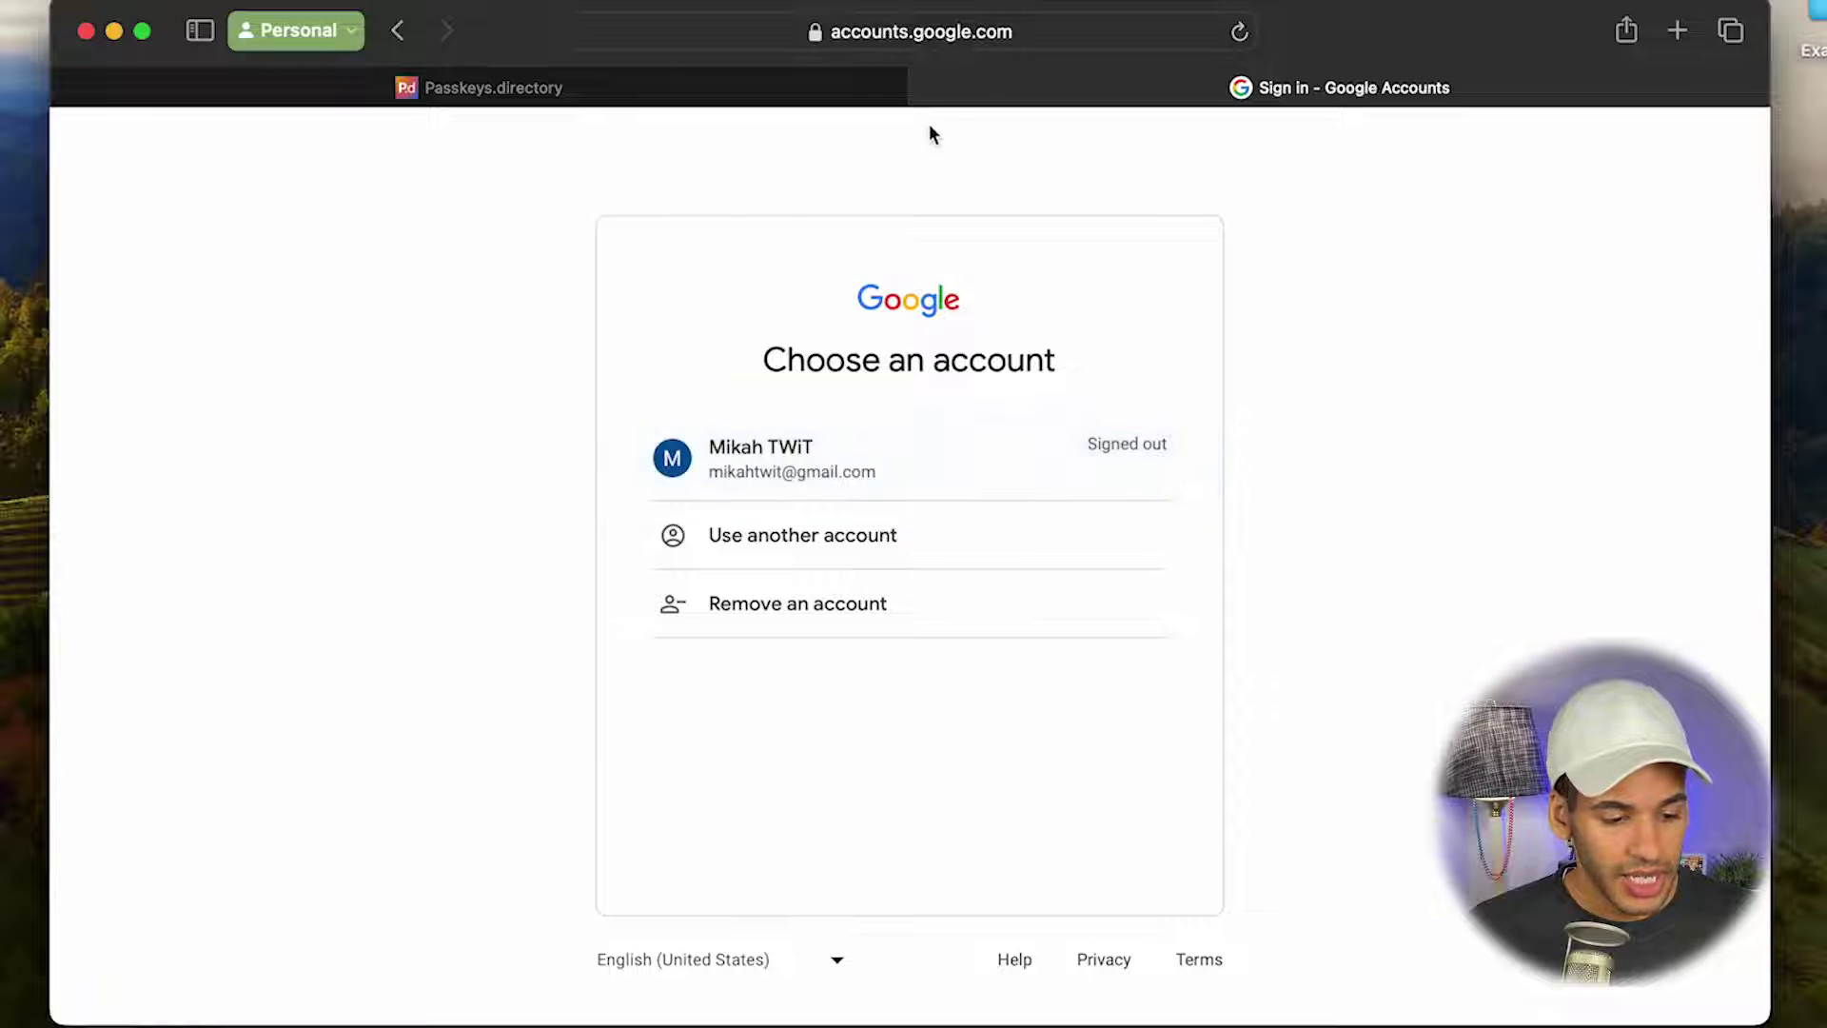
pyautogui.click(1018, 34)
pyautogui.write('accounts')
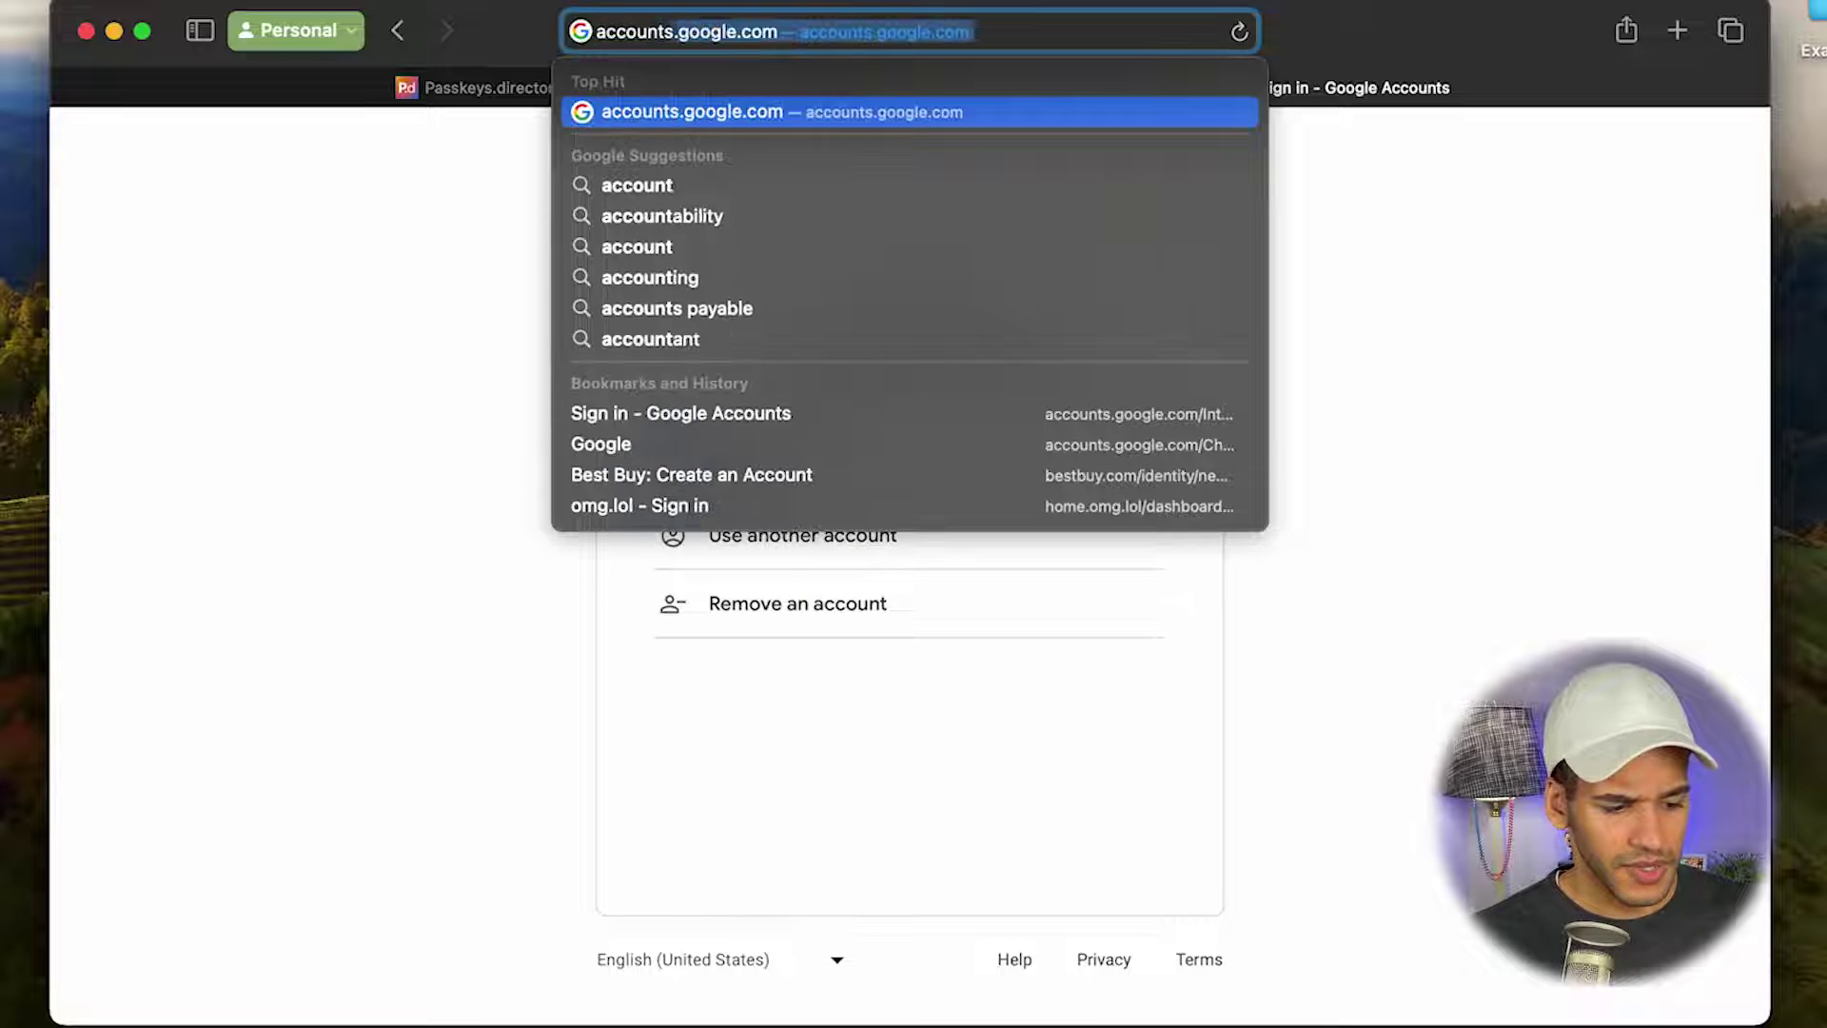
pyautogui.press('Return')
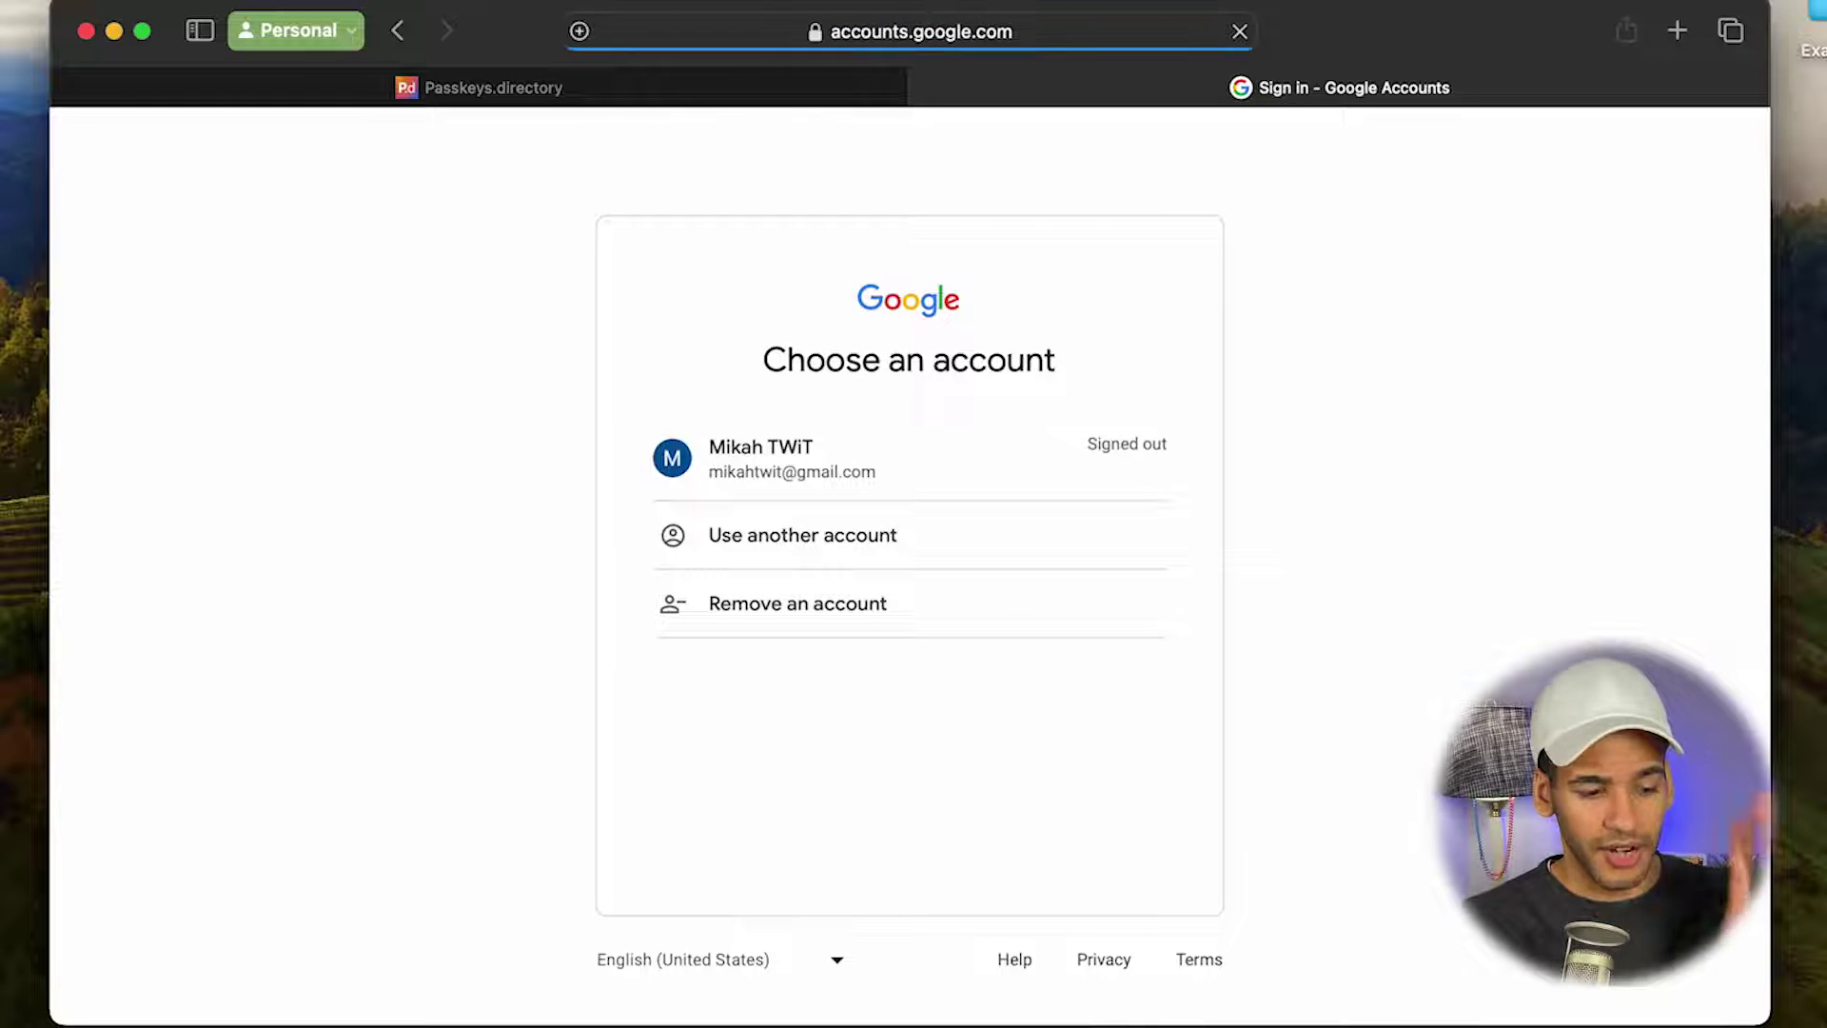
pyautogui.click(868, 473)
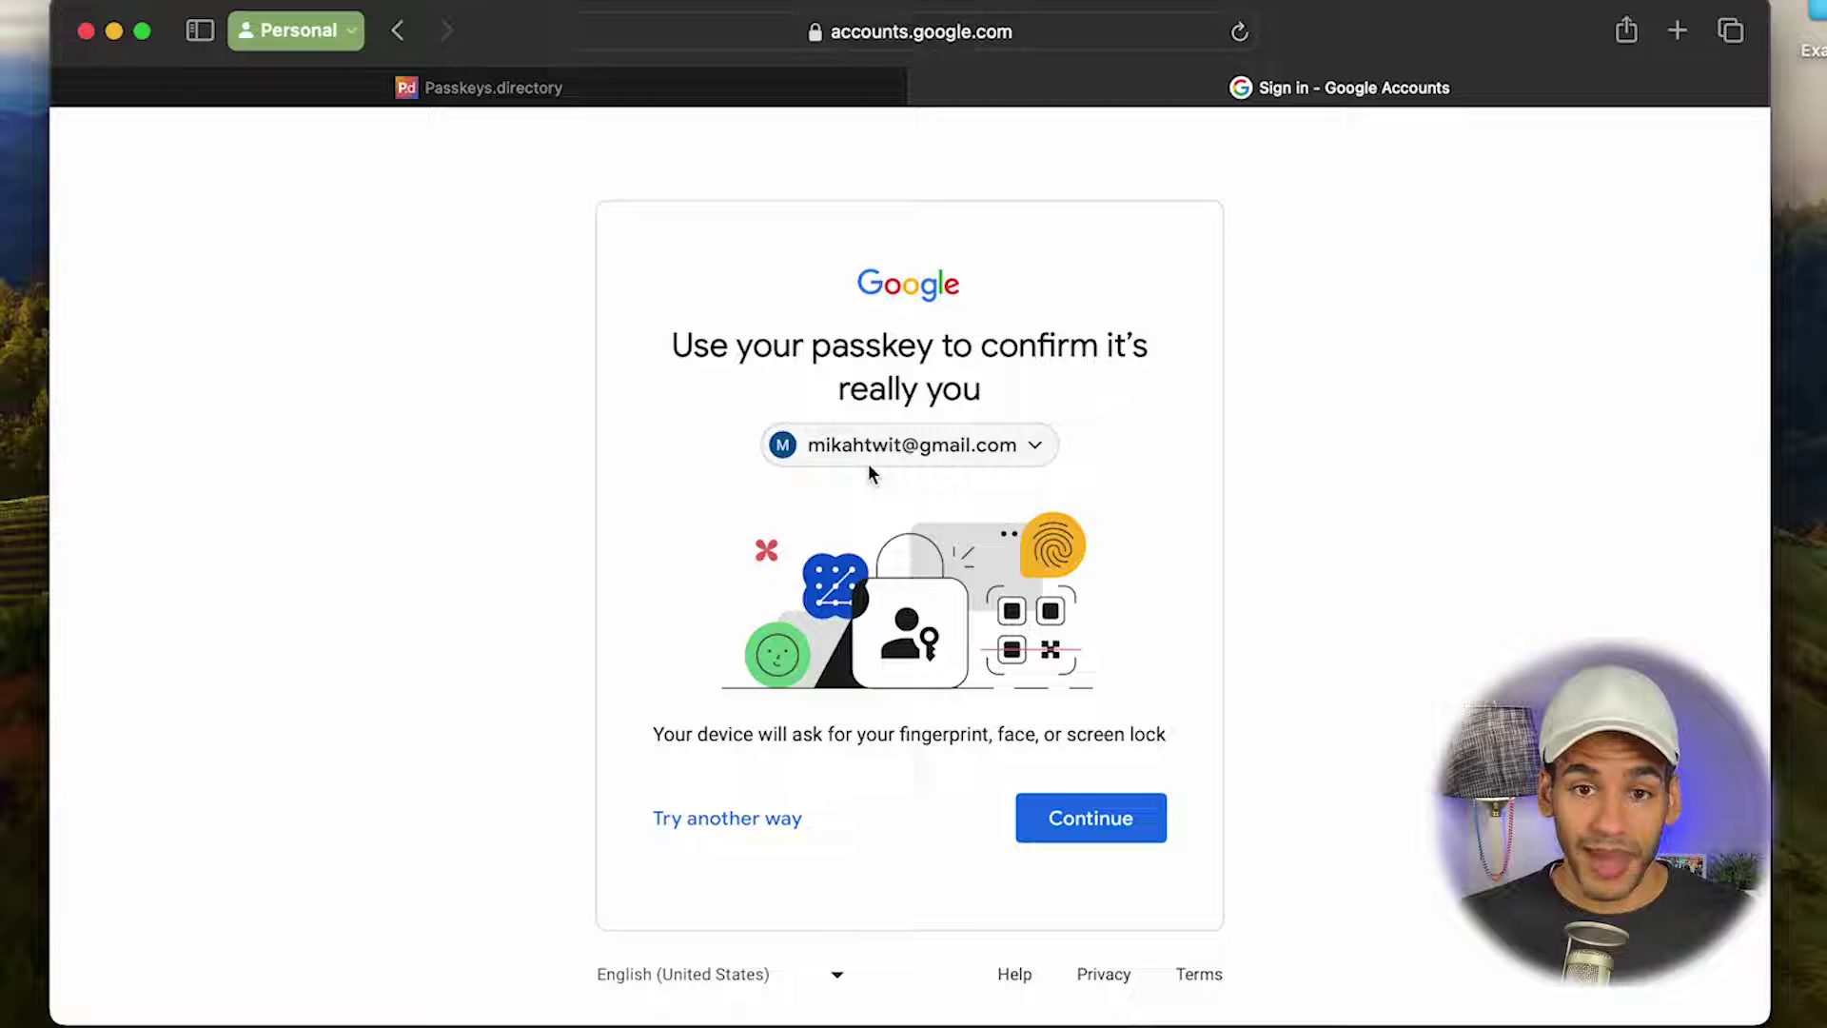
pyautogui.click(1065, 824)
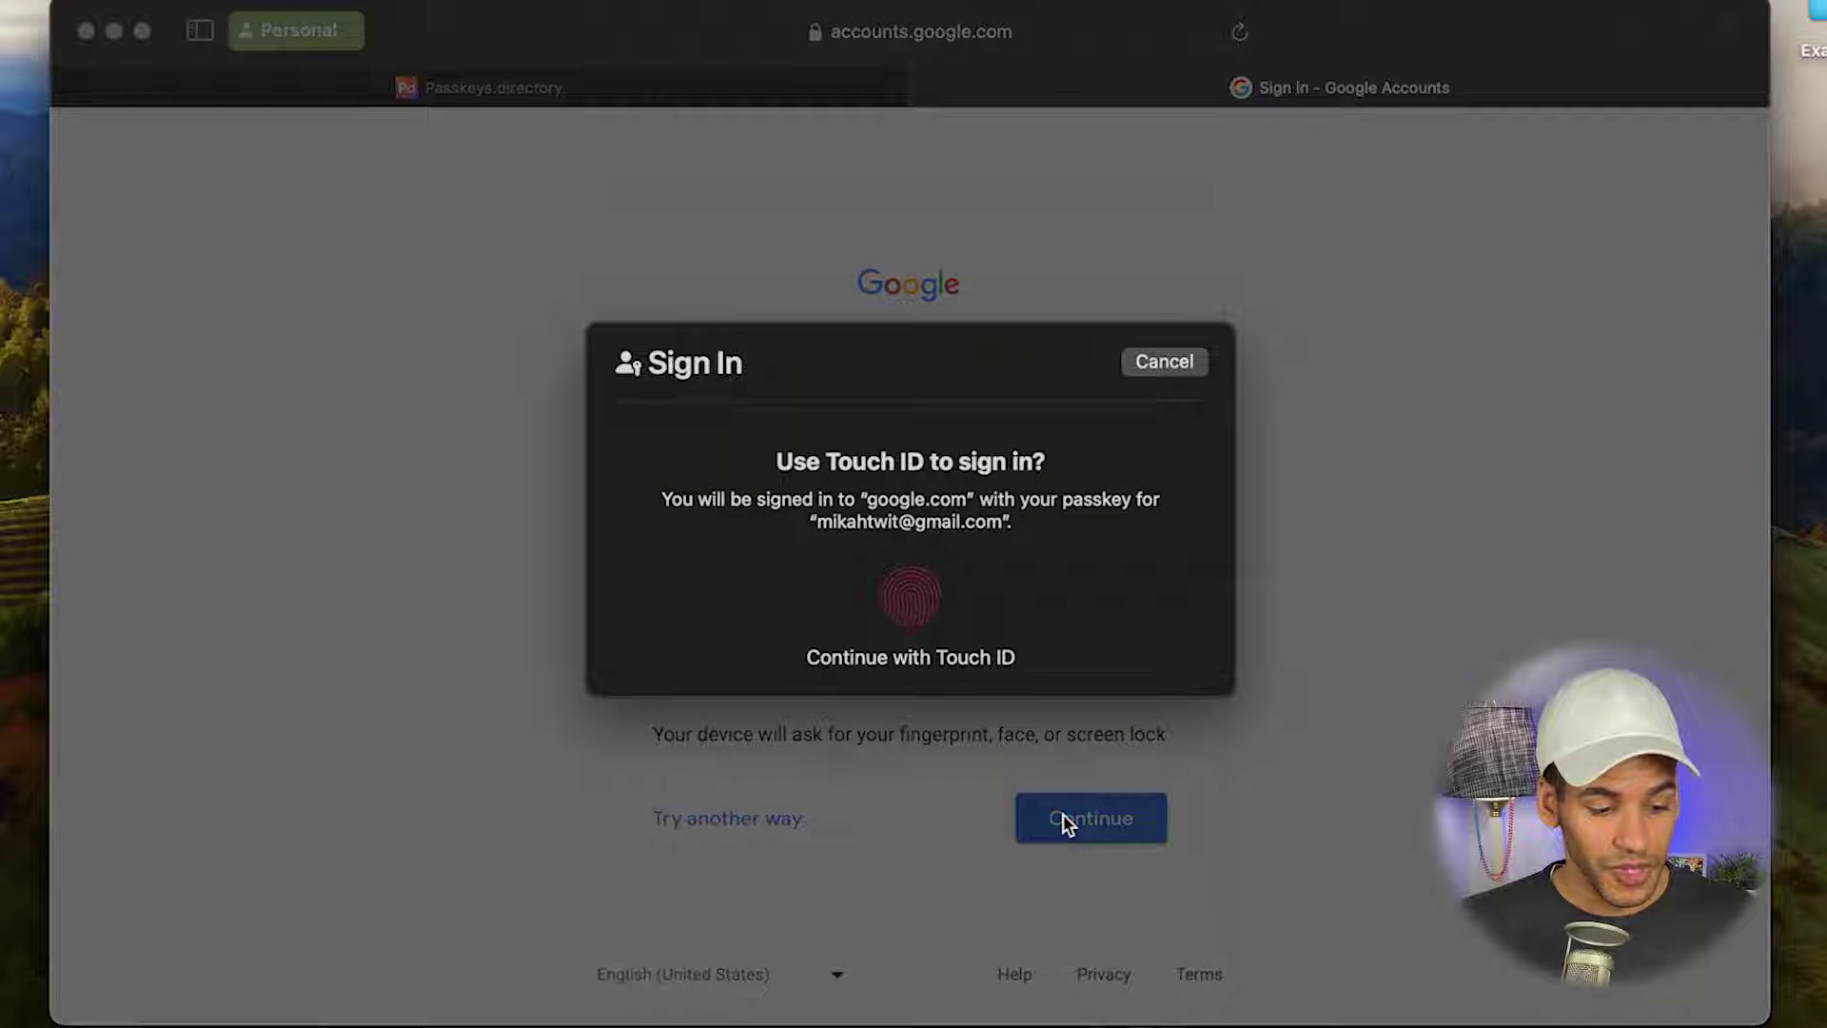